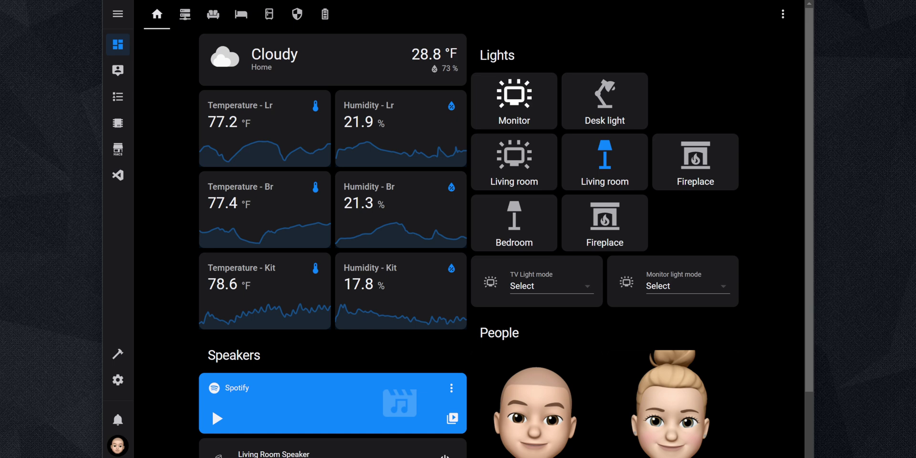
Step: Open Home Assistant's Configuration page from the sidebar gear icon
left_click(116, 384)
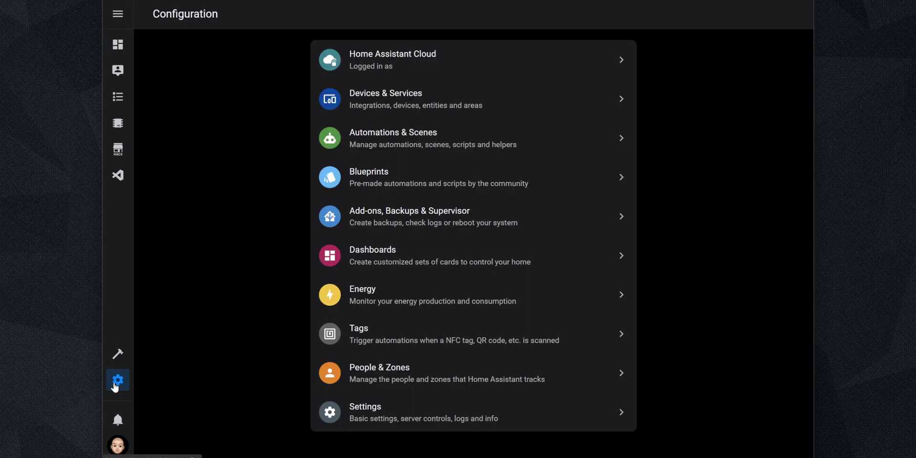
Step: Add the hassio-google-drive-backup GitHub repository to the Add-on Store and locate its section
left_click(418, 219)
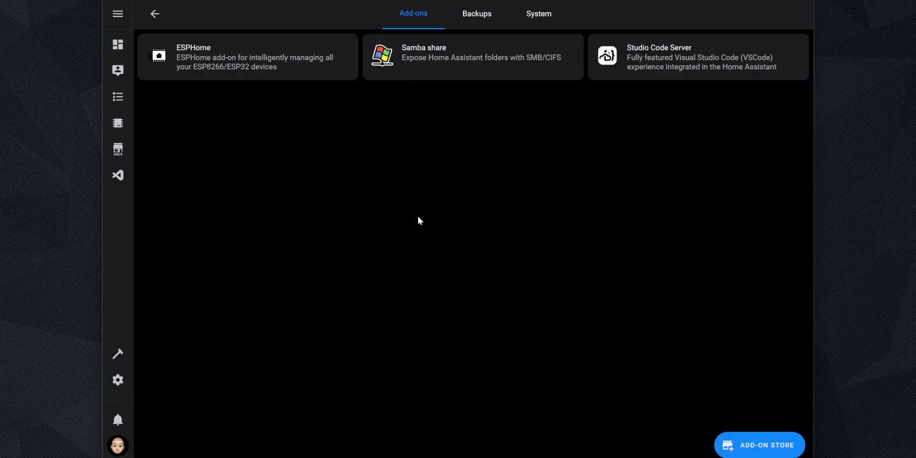
left_click(753, 446)
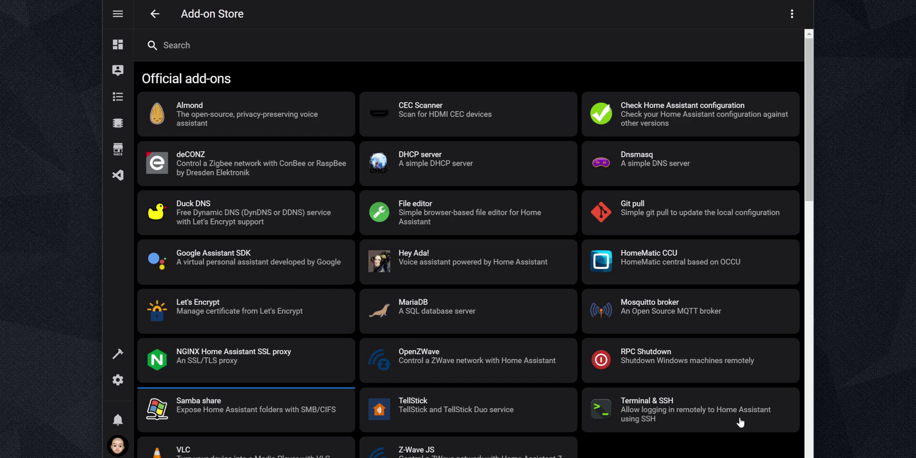
left_click(791, 15)
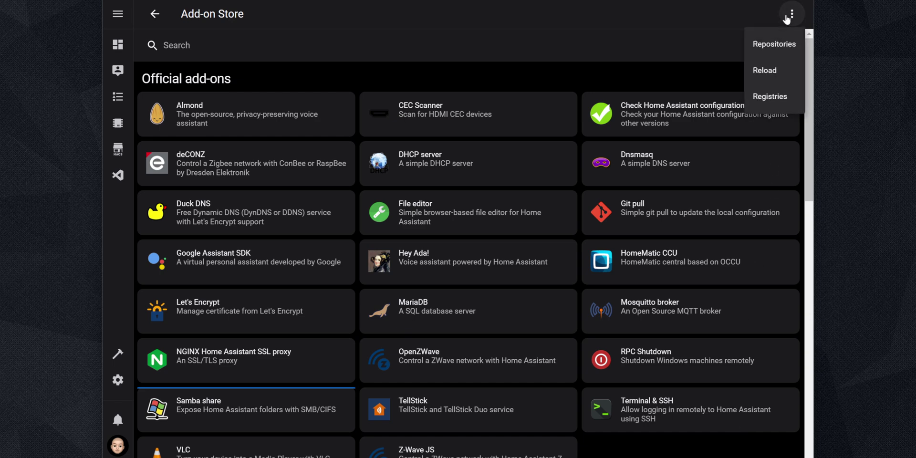
left_click(783, 45)
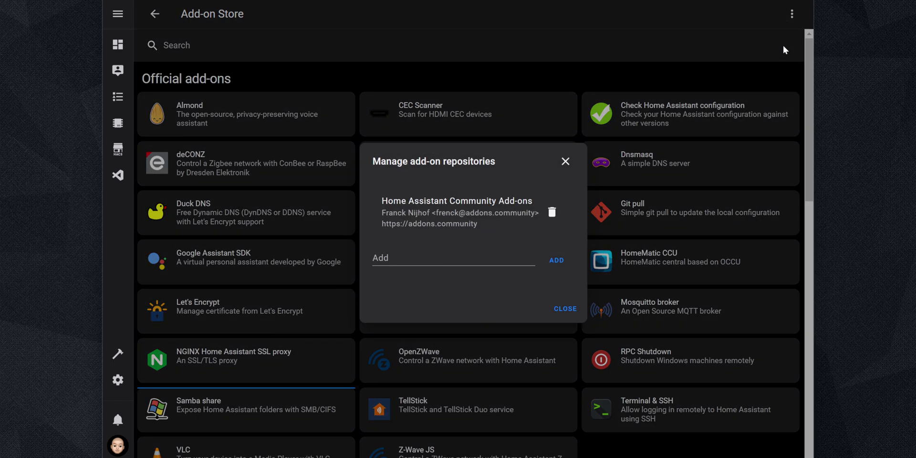
type("https://github.com/sabeechen/hassio-google-drive-backup")
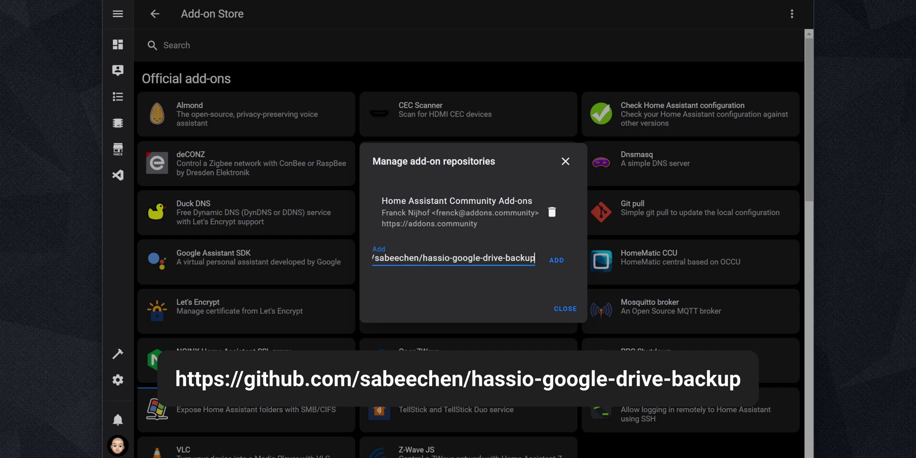
left_click(553, 262)
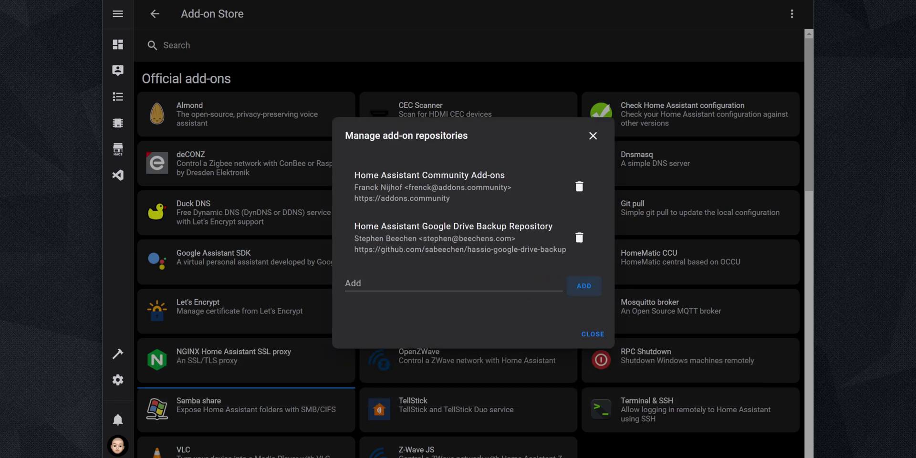
left_click(596, 336)
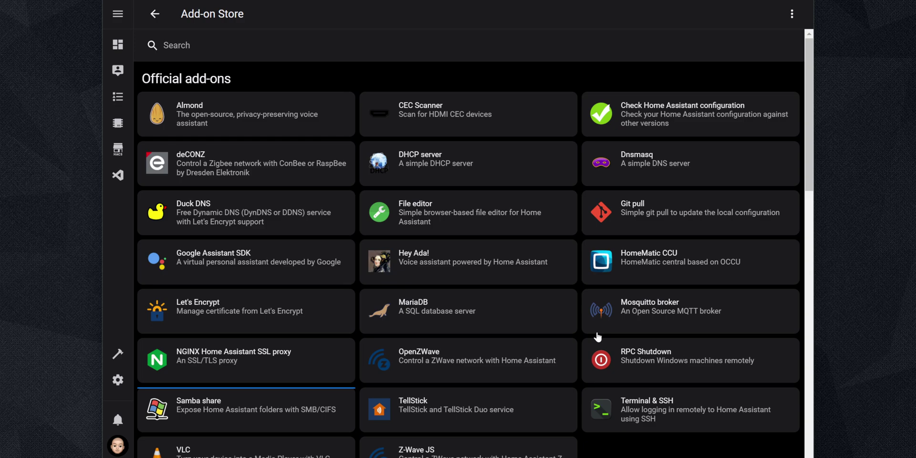
scroll(597, 337, "down", 15)
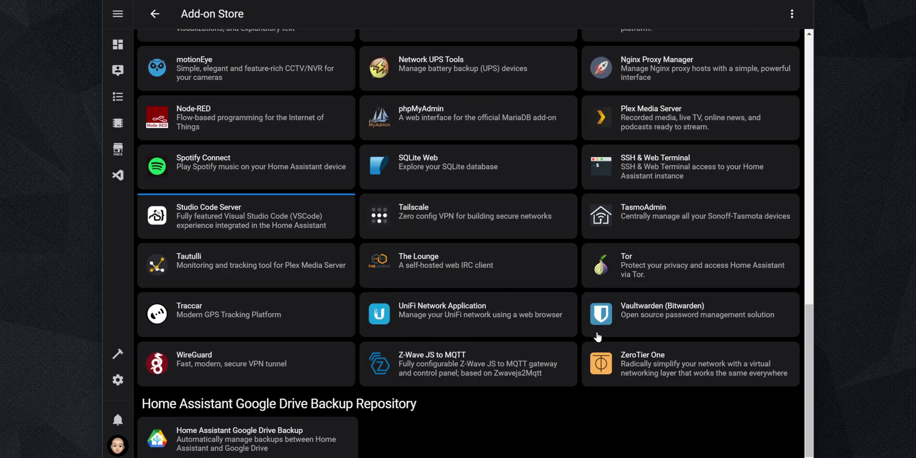
triple_click(410, 403)
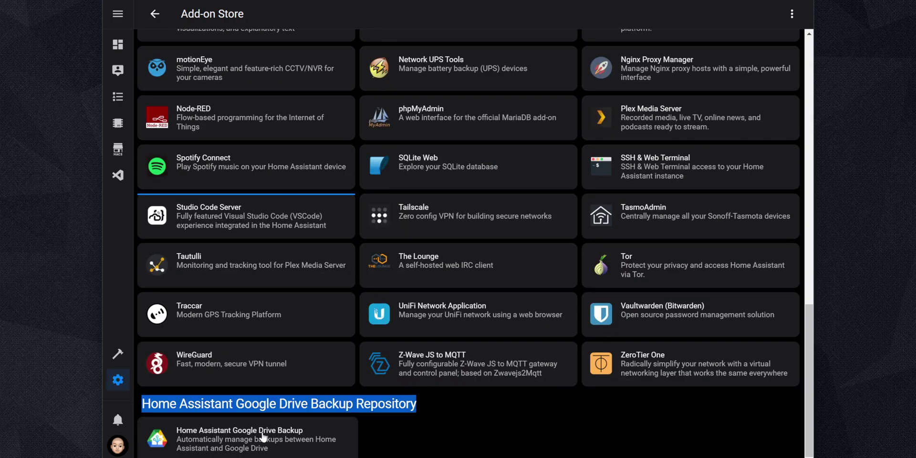
Step: Install and start the Google Drive Backup add-on with Show in sidebar turned on
left_click(261, 436)
left_click(213, 203)
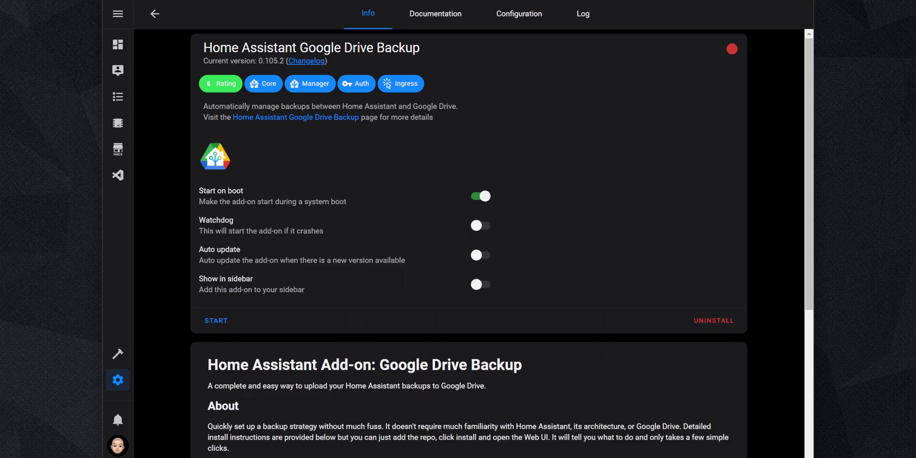
left_click(485, 290)
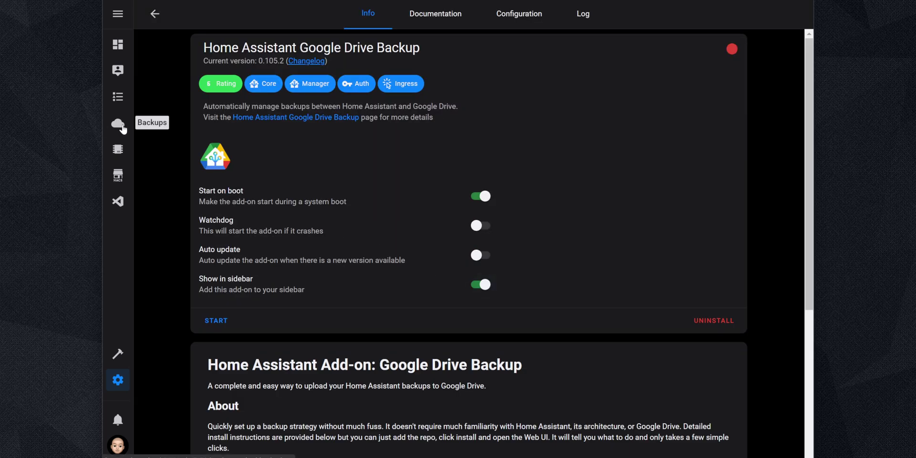
left_click(210, 328)
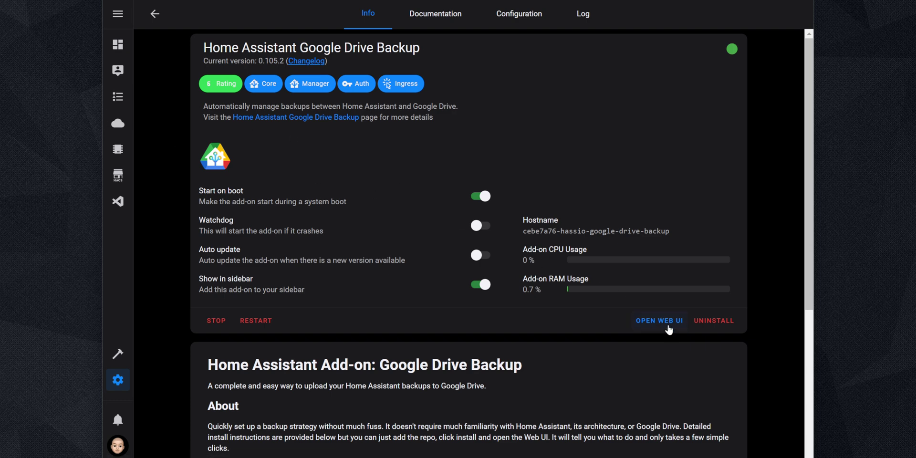
left_click(645, 321)
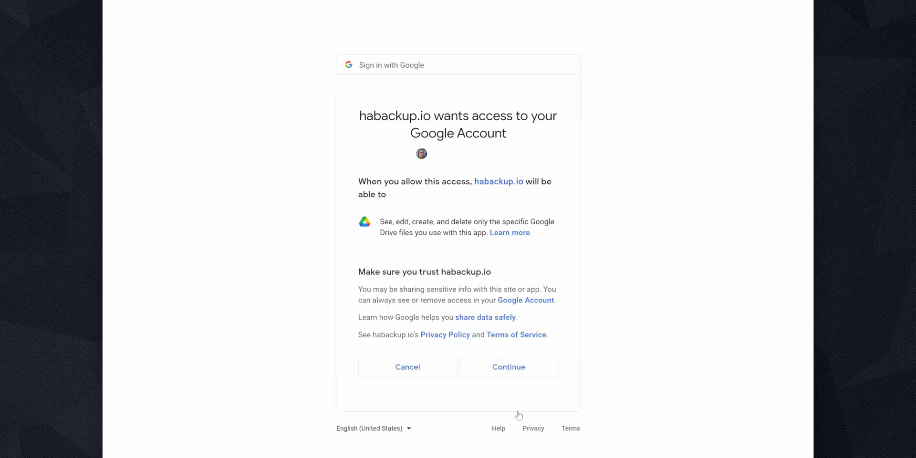
Step: Grant habackup.io access to Google Drive and copy the authorization string
left_click(507, 374)
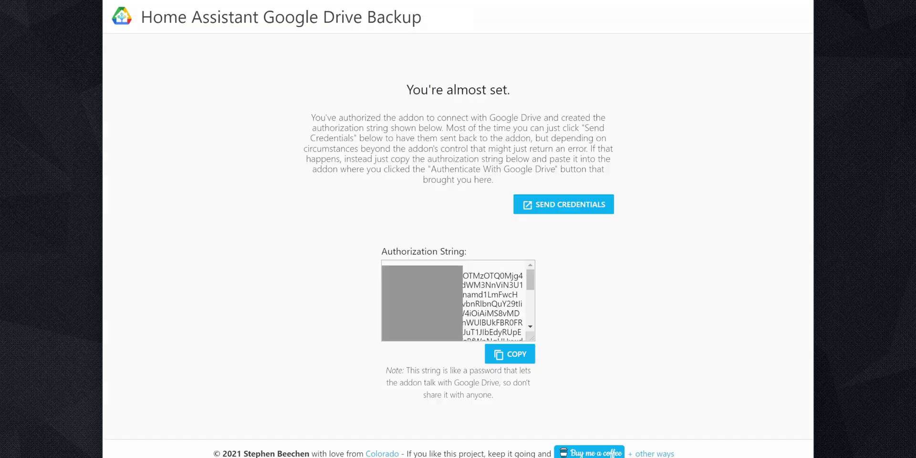
left_click(520, 360)
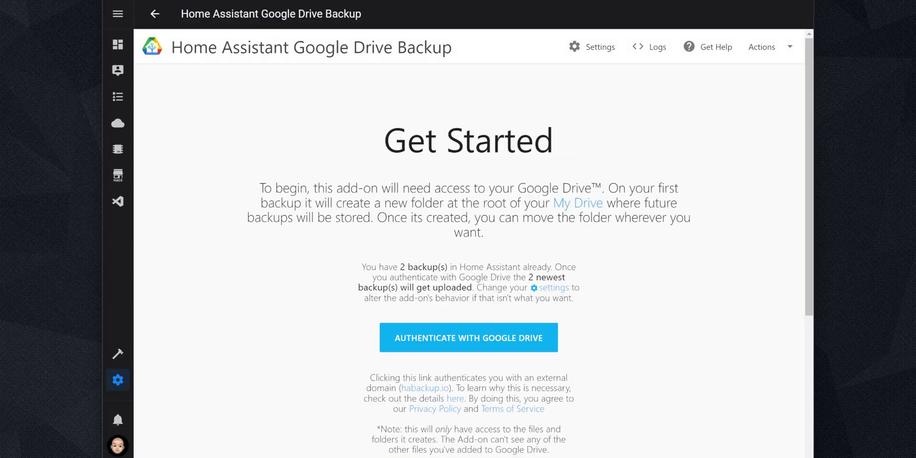
Step: Paste the authorization string into the add-on's web UI and save it
scroll(466, 354, "down", 5)
key("ctrl+v")
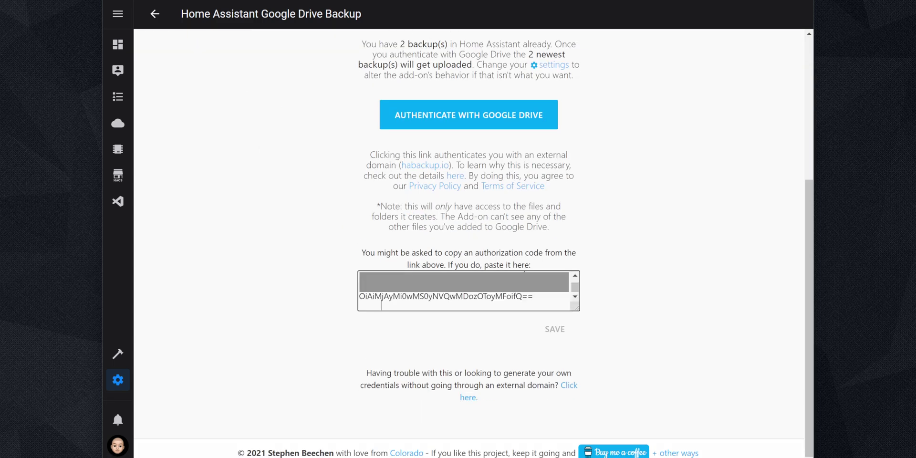
left_click(554, 342)
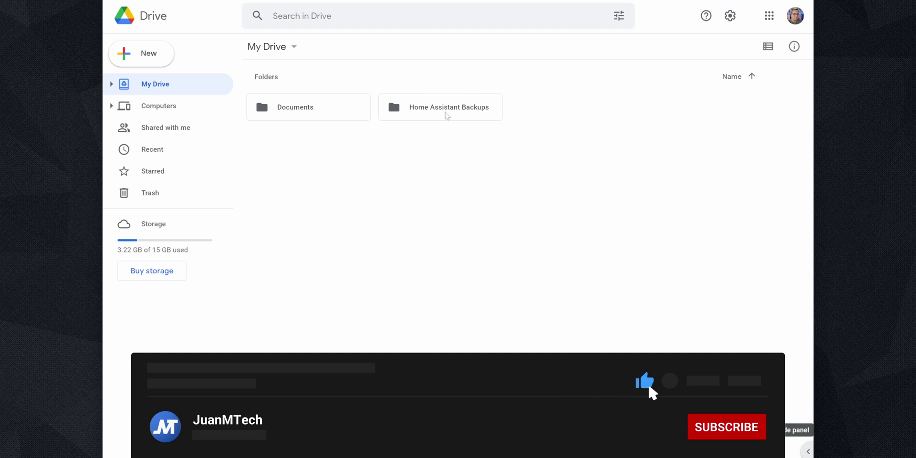
Step: Open the Home Assistant Backups folder in Google Drive and select a .tar backup
double_click(440, 118)
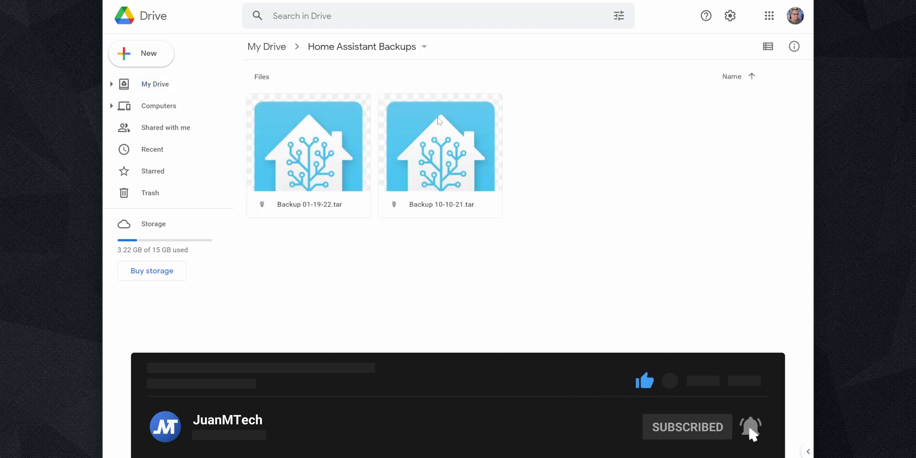
left_click(439, 133)
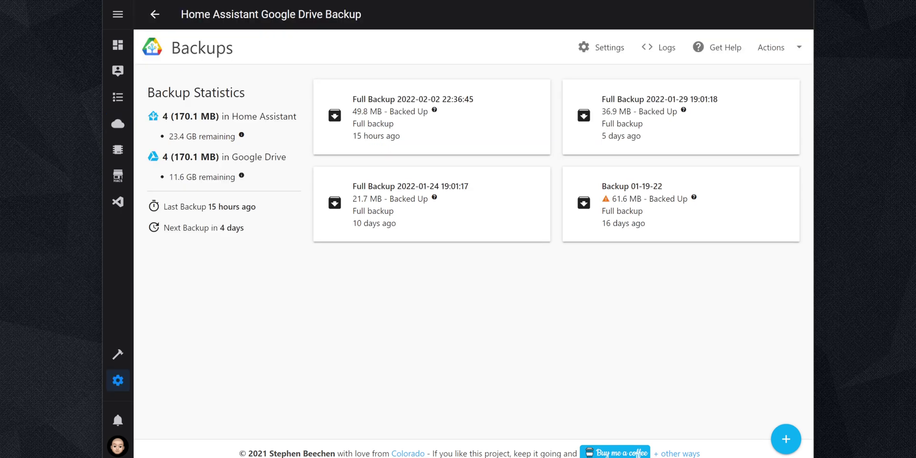
left_click_drag(262, 182, 144, 76)
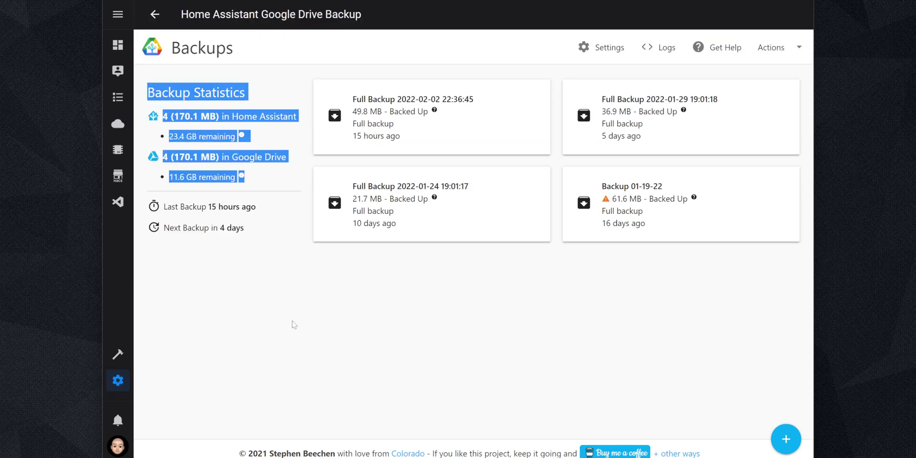
left_click(288, 338)
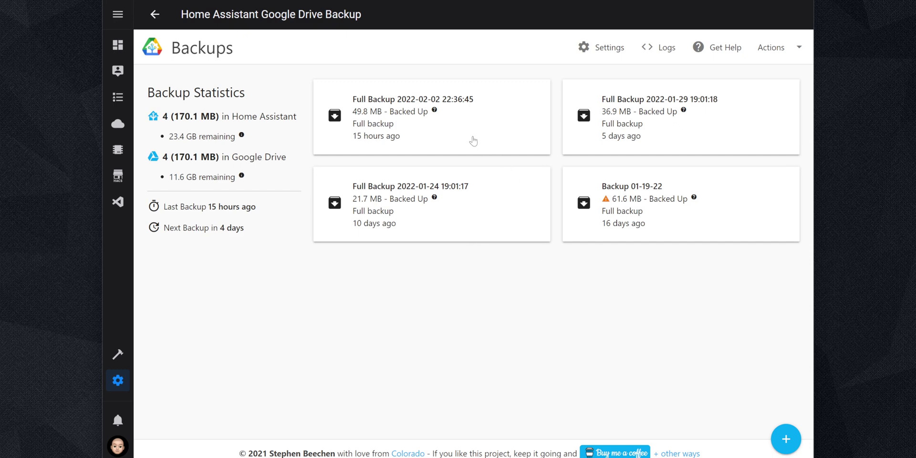
left_click(473, 141)
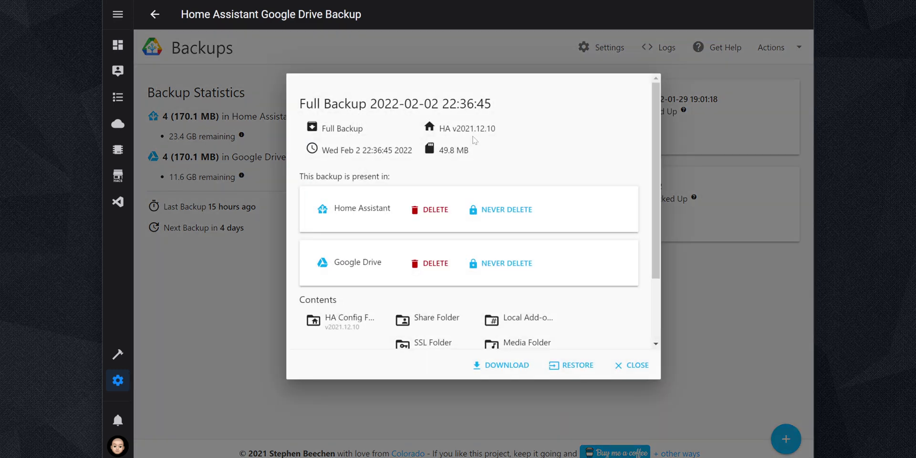
left_click_drag(477, 154, 423, 138)
left_click(547, 146)
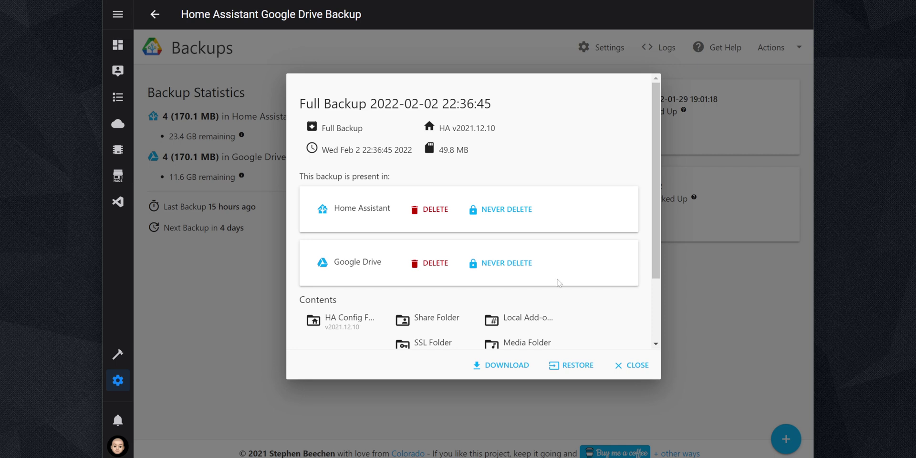
left_click(509, 367)
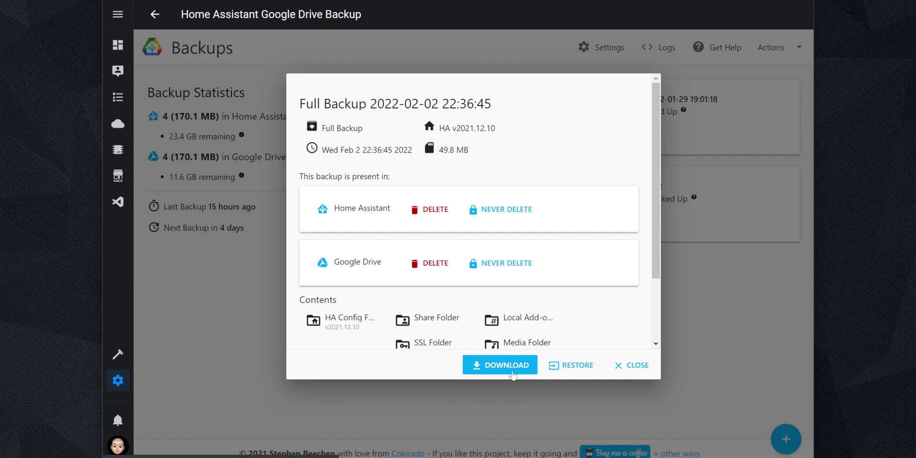
left_click(635, 366)
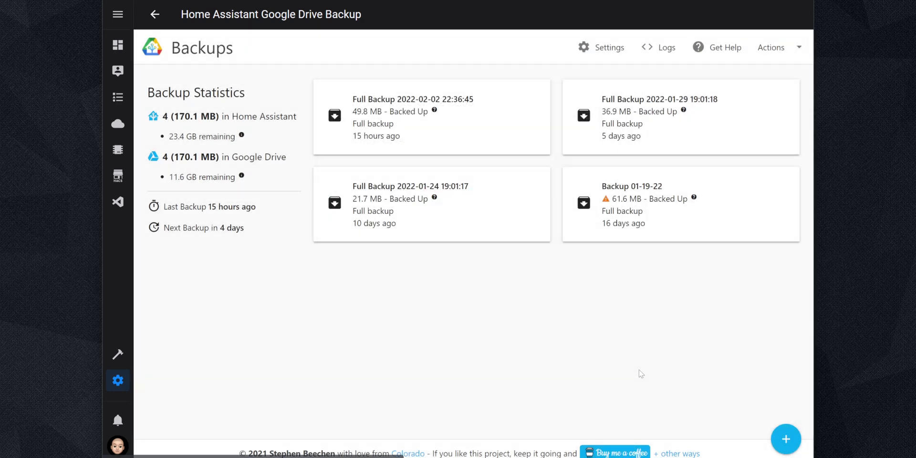
left_click(605, 48)
Step: Review the 4 Home Assistant and 4 Google Drive backup counts in Add-on Settings
left_click_drag(405, 166, 328, 170)
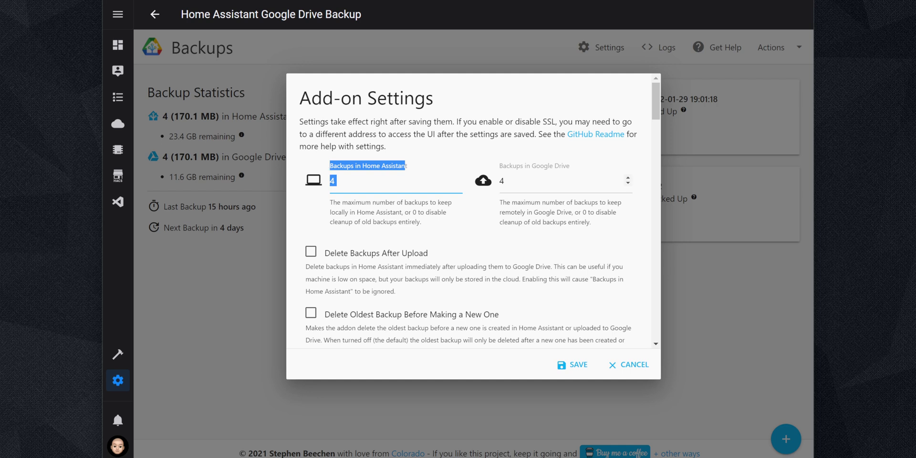
left_click_drag(570, 165, 497, 167)
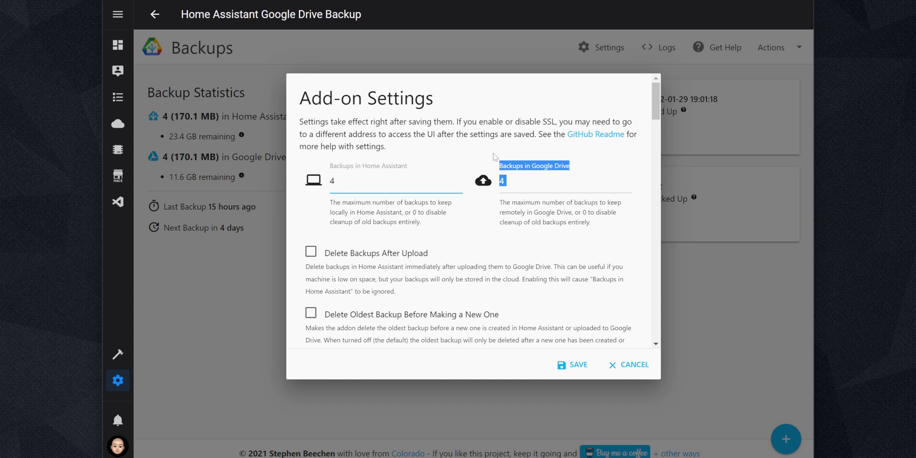
left_click(494, 156)
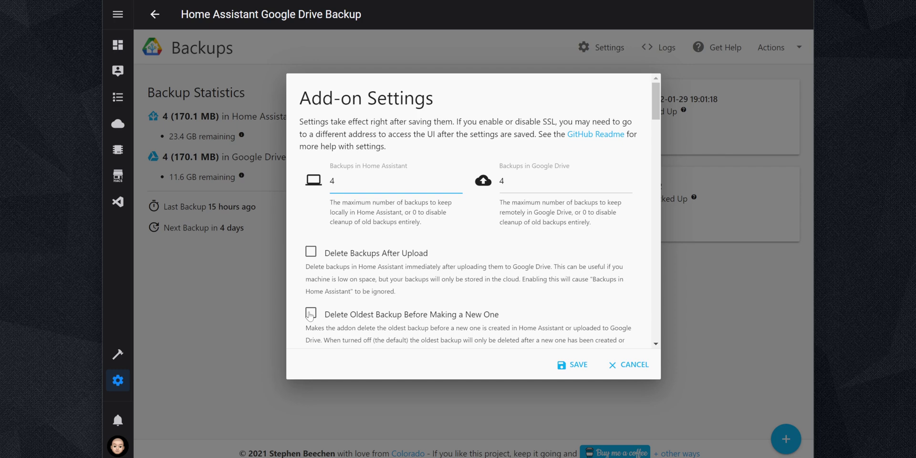
left_click_drag(656, 94, 666, 150)
left_click_drag(397, 99, 330, 113)
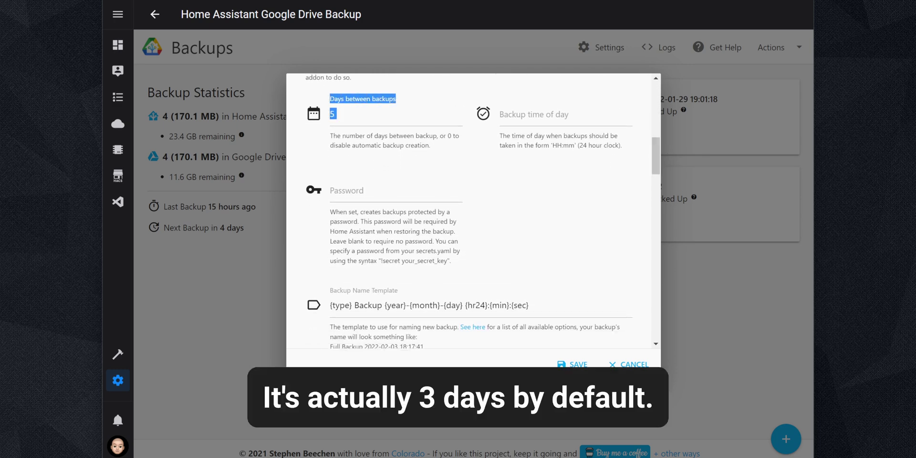
Step: Set Days between backups to 7 and Backup time of day to 1:00
left_click(334, 114)
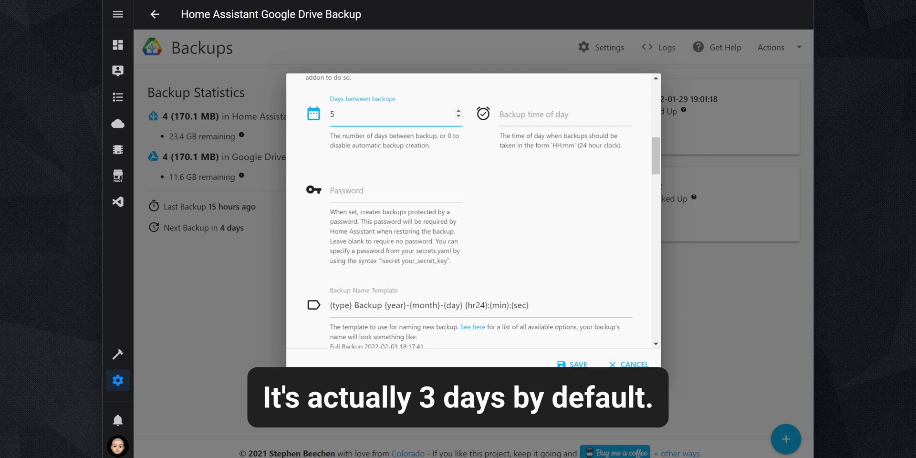
key("BackSpace")
type("7")
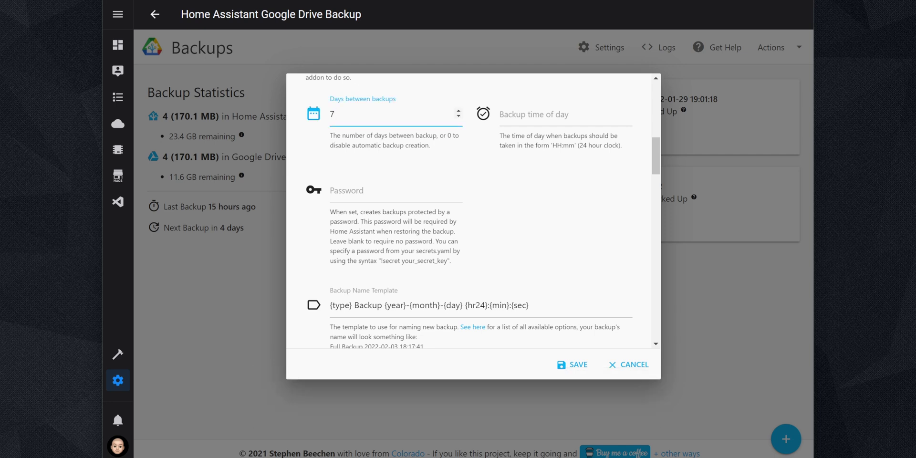
left_click(549, 114)
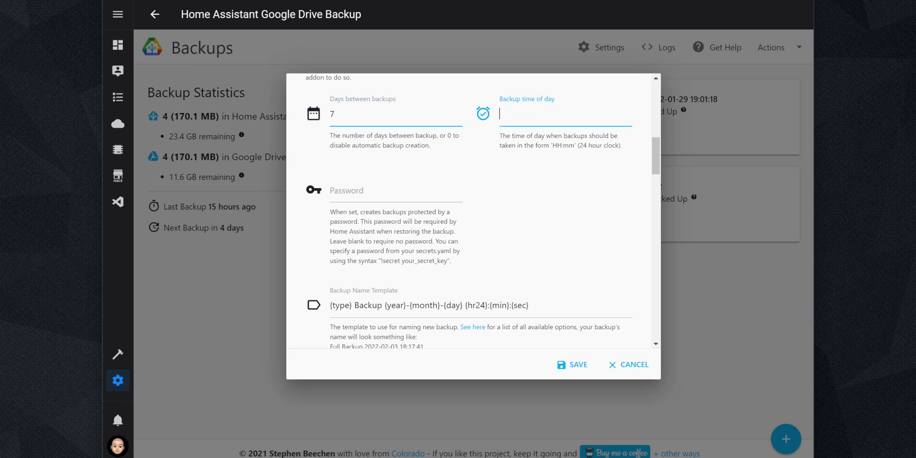
type("1:00")
Step: Enter and confirm a backup password
left_click(396, 192)
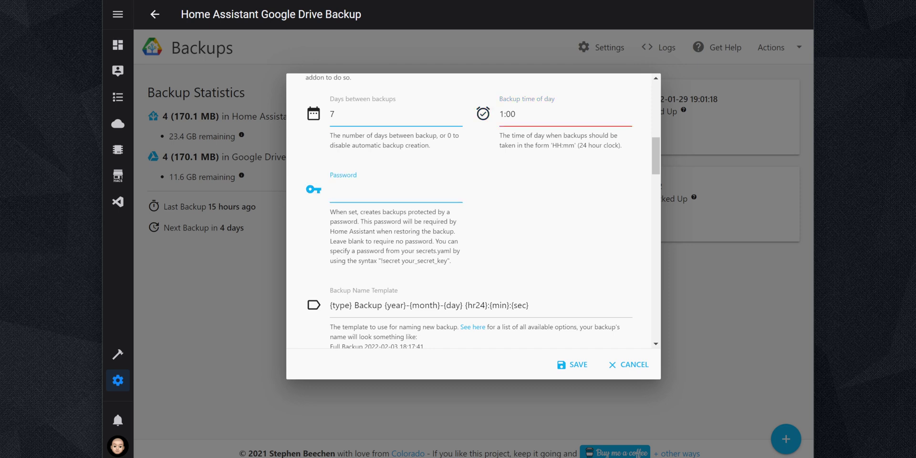
key("ctrl+v")
key("Tab")
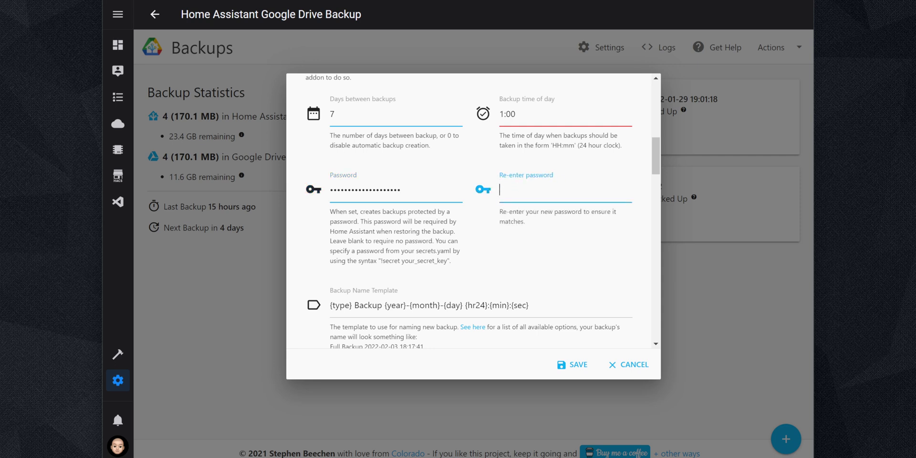
key("ctrl+v")
left_click(587, 264)
Step: Change the Backup Name Template to {type} Backup {date}
scroll(590, 276, "down", 3)
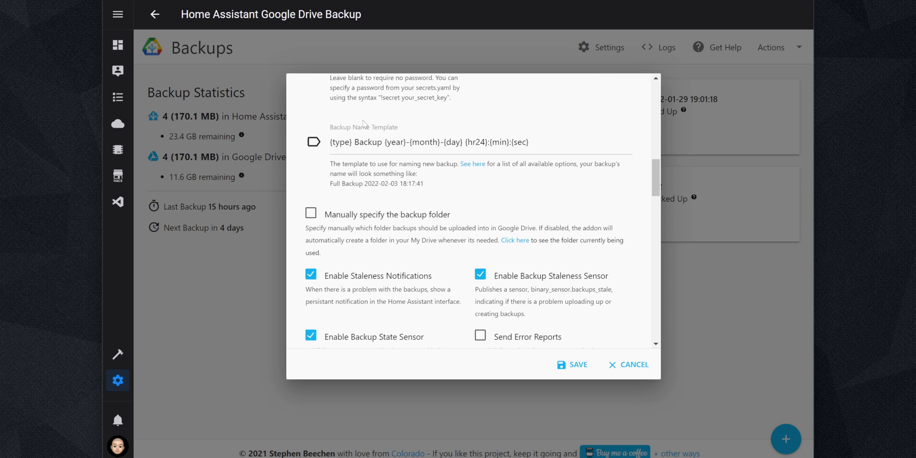
left_click_drag(398, 127, 329, 127)
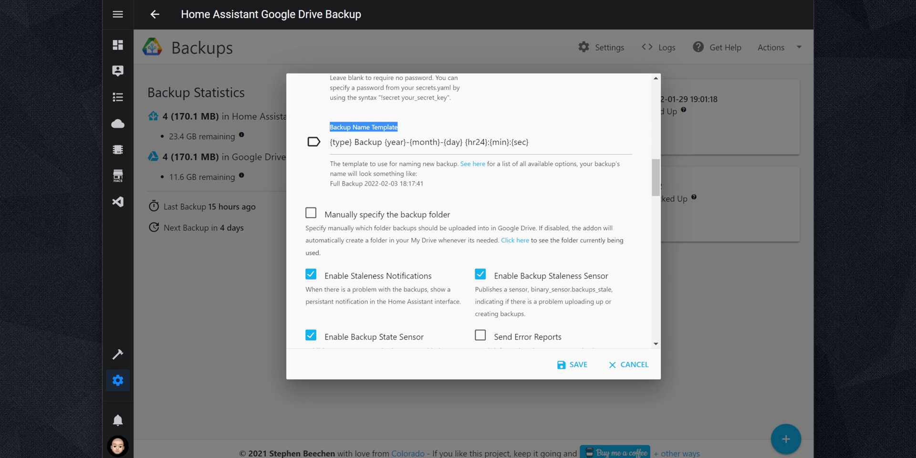
left_click(528, 142)
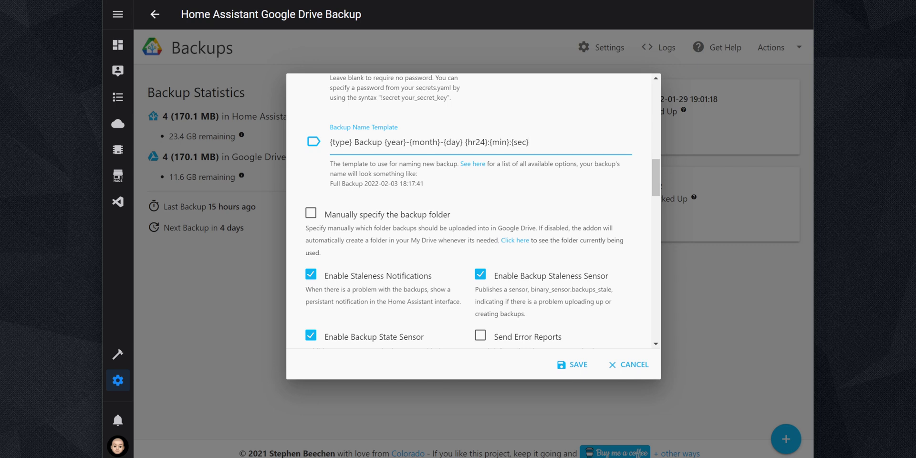
key("shift+Left")
key("shift+Left")
key("shift+Left")
key("shift+Left")
key("shift+Left")
key("shift+Left")
key("shift+Left")
key("shift+Left")
key("shift+Left")
key("shift+Left")
key("shift+Left")
key("shift+Left")
key("shift+Left")
key("shift+Left")
key("shift+Left")
key("shift+Left")
key("shift+Left")
key("shift+Left")
key("shift+Left")
key("shift+Left")
key("BackSpace")
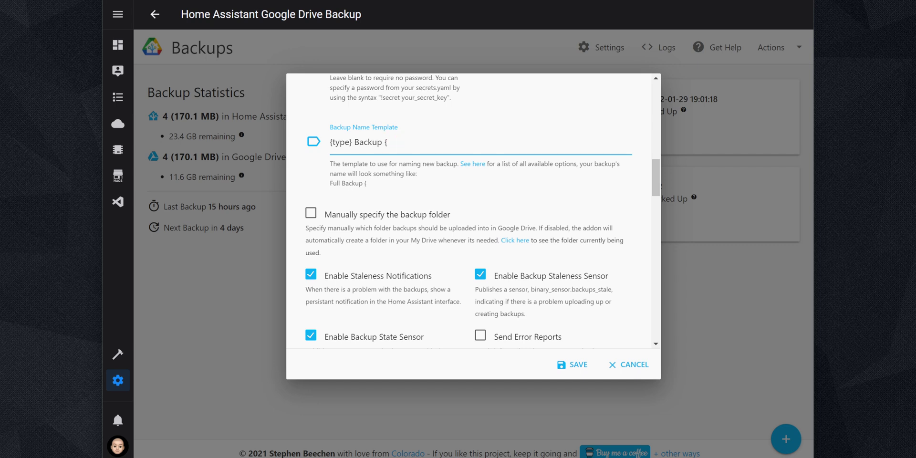
type("date}")
left_click_drag(393, 185, 330, 185)
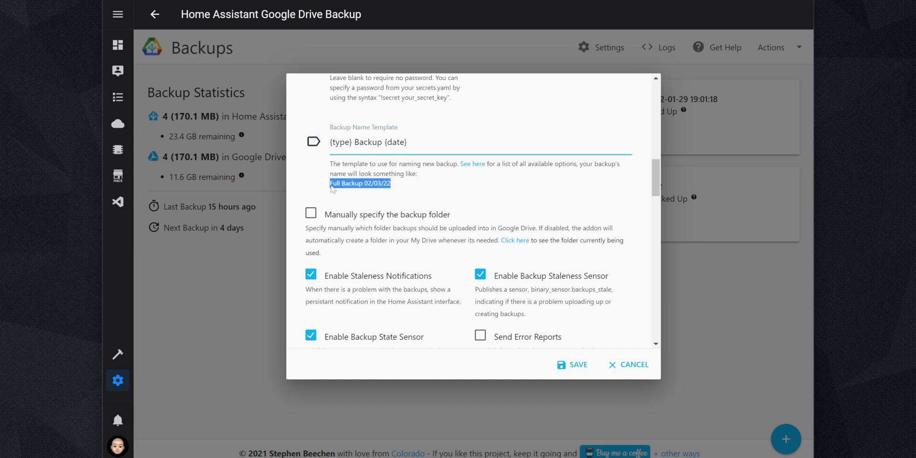
left_click(459, 186)
scroll(657, 205, "down", 3)
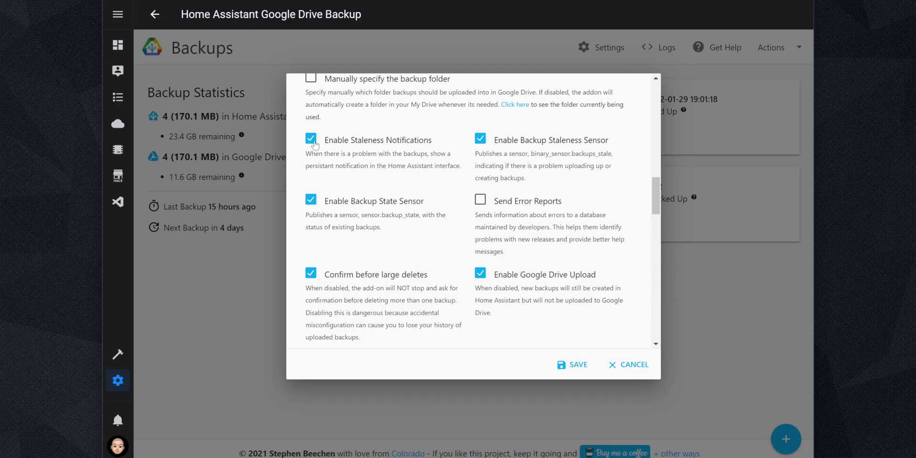
left_click_drag(658, 211, 662, 261)
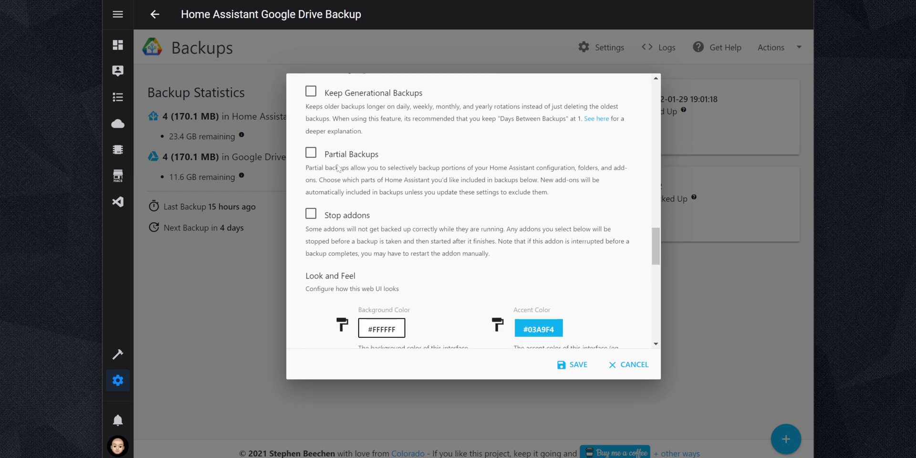
left_click(311, 153)
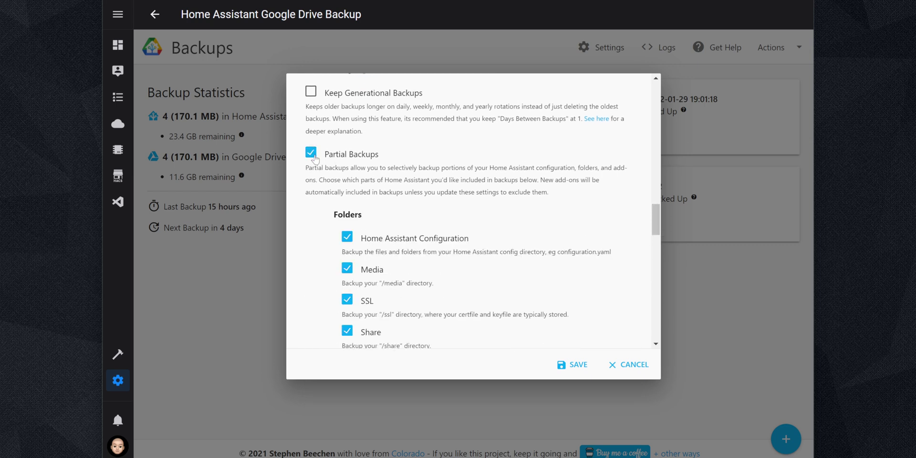
scroll(316, 160, "down", 1)
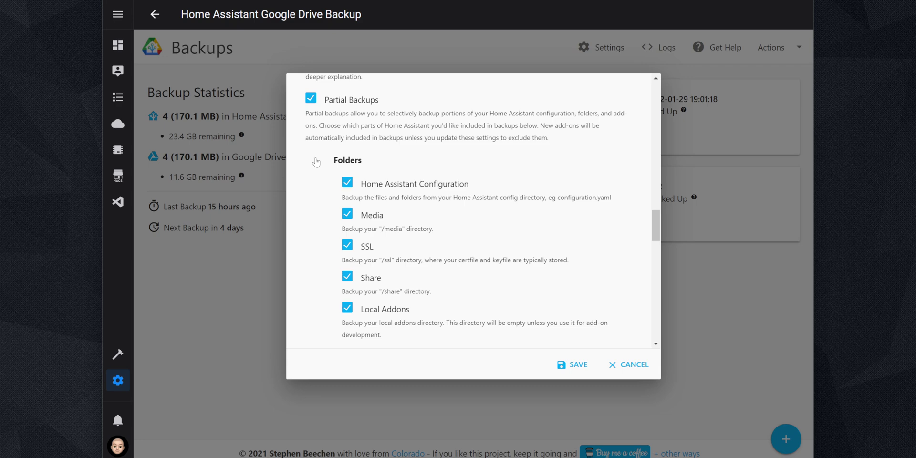
scroll(315, 163, "down", 4)
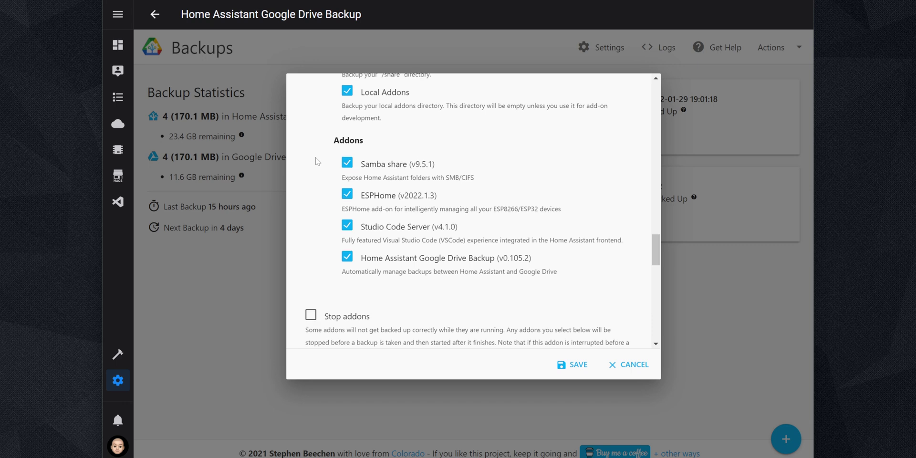
scroll(315, 161, "up", 1)
scroll(315, 162, "up", 3)
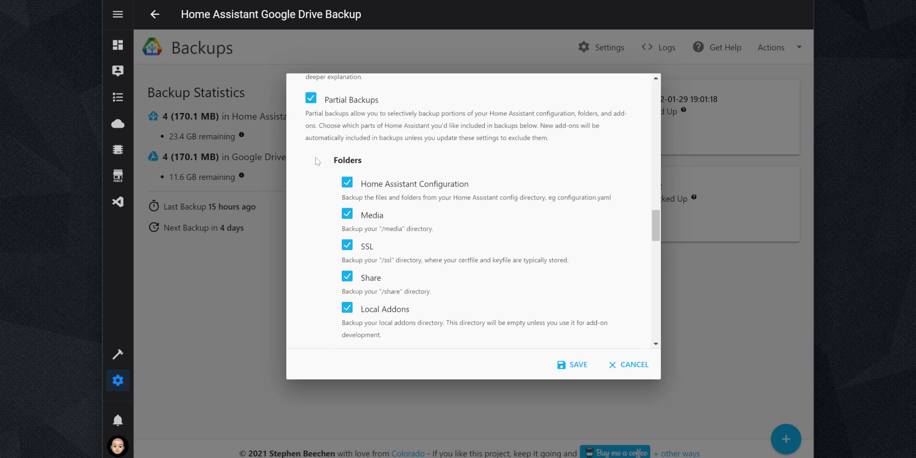
left_click(310, 98)
Step: Set the add-on's background colour to #000000
left_click_drag(657, 249, 660, 261)
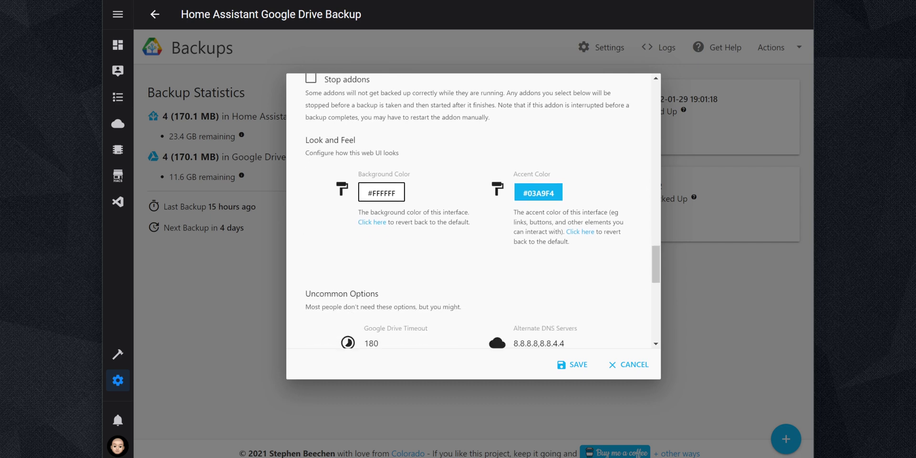
left_click(379, 193)
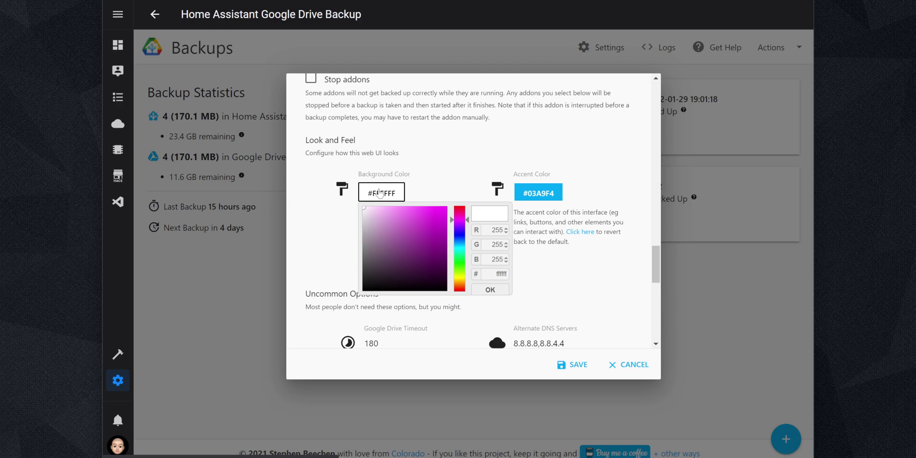
type("000000")
left_click(496, 290)
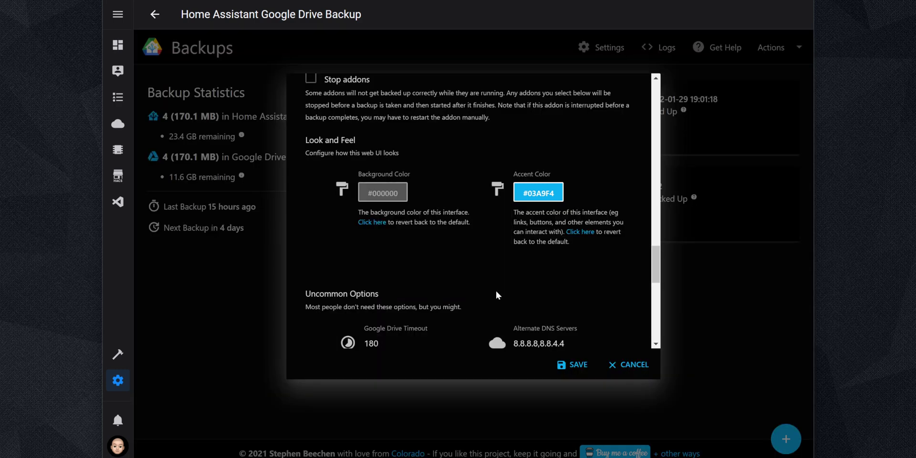
left_click(547, 197)
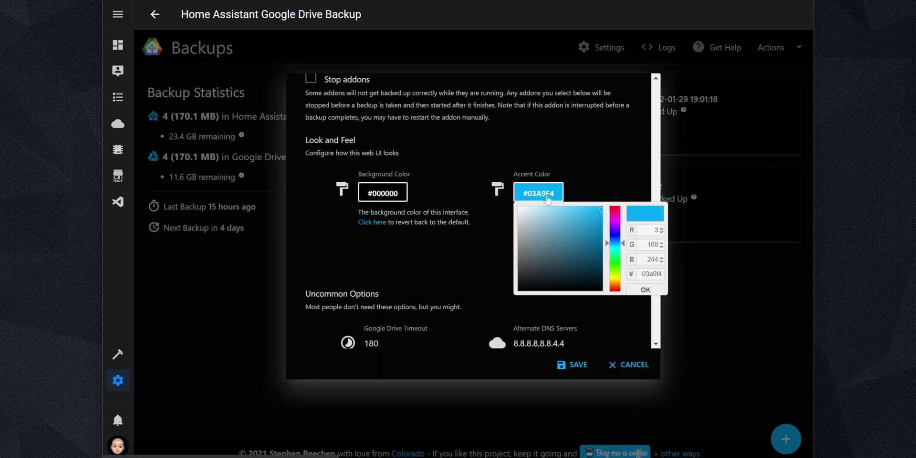
Step: Set the accent colour to #0A84FF and save the add-on settings
double_click(644, 273)
type("0a84ff")
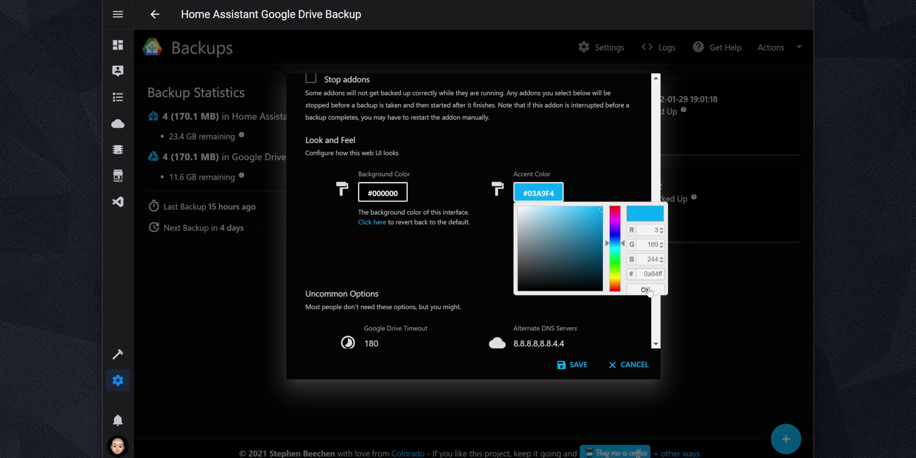
left_click(645, 290)
left_click_drag(653, 266, 668, 319)
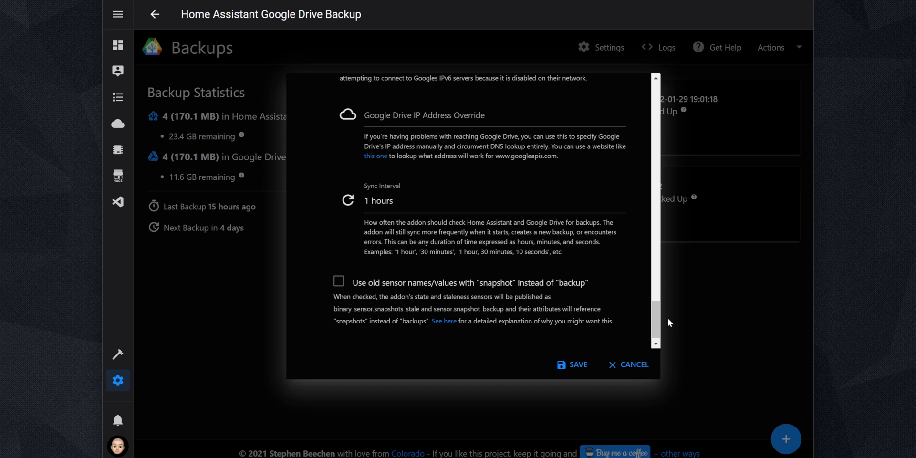
left_click_drag(362, 183, 396, 202)
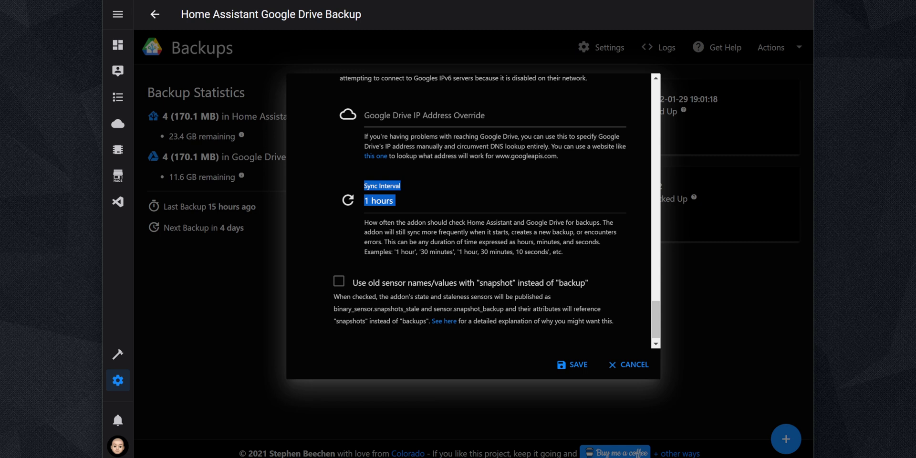
scroll(496, 200, "down", 1)
left_click(572, 365)
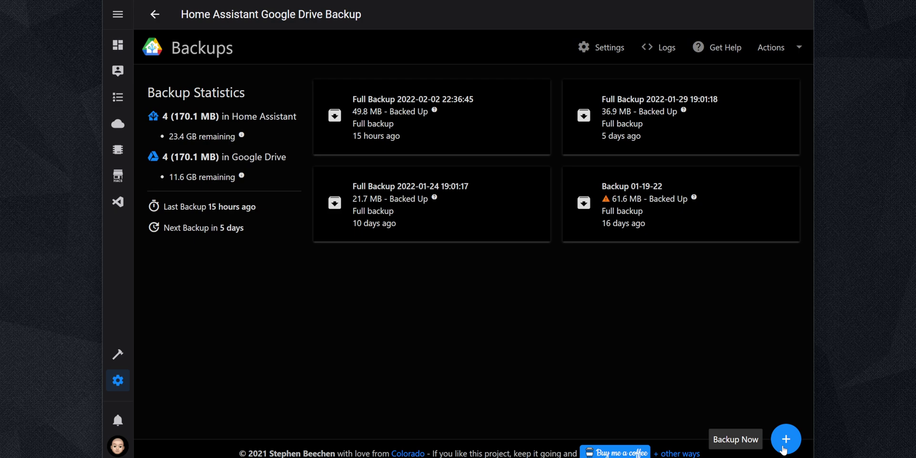
Step: Start a new backup with Backup Now, then return to the Configuration page
left_click(784, 55)
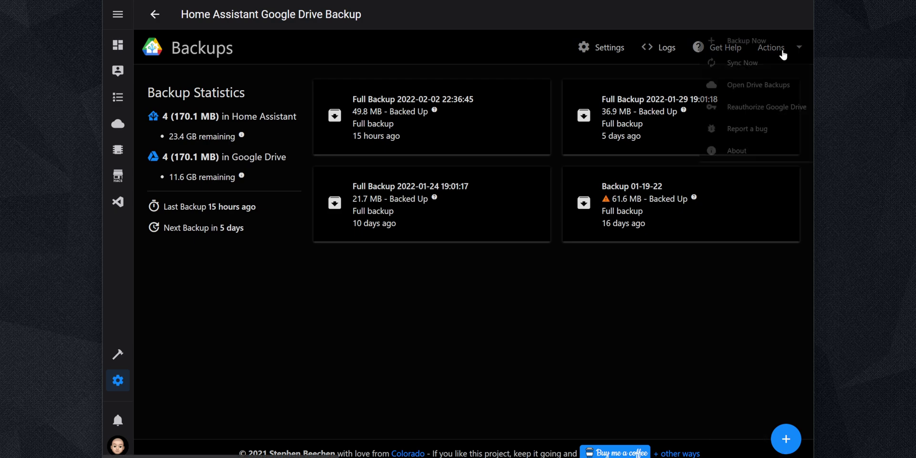
left_click(750, 50)
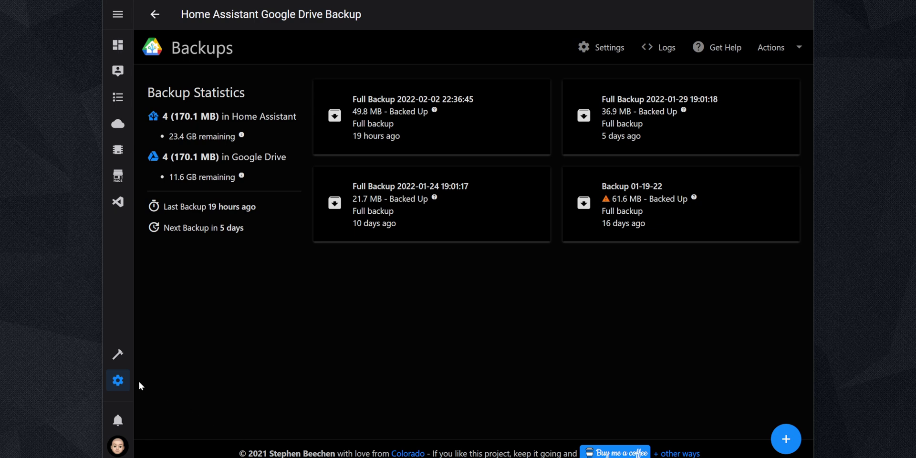
left_click(114, 381)
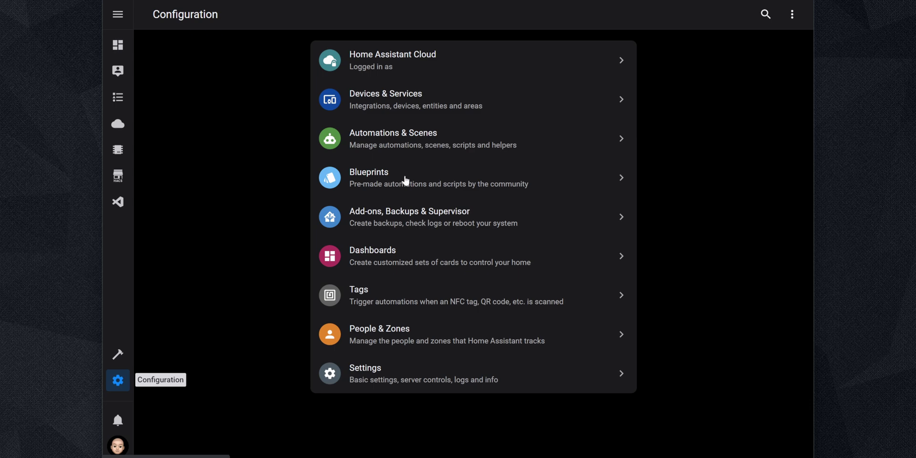
Step: Create an empty automation named 'Backups Issue Notification'
left_click(437, 144)
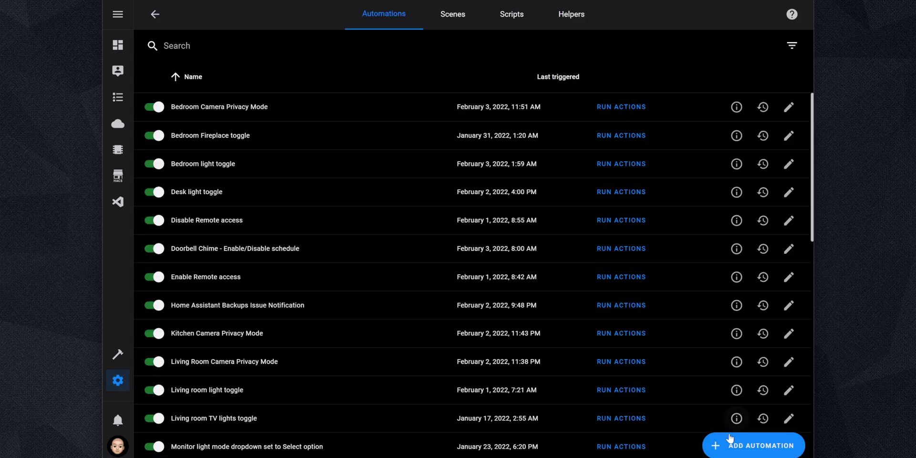
left_click(735, 447)
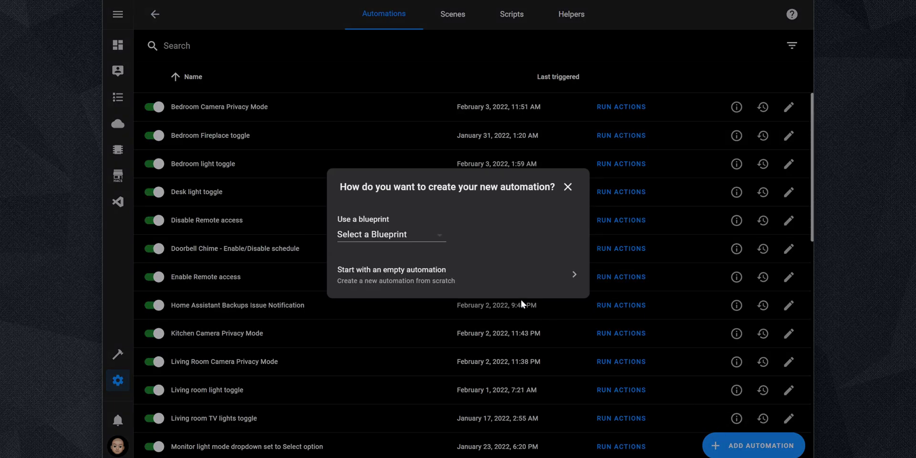
left_click(476, 275)
left_click(267, 134)
key("ctrl+a")
key("BackSpace")
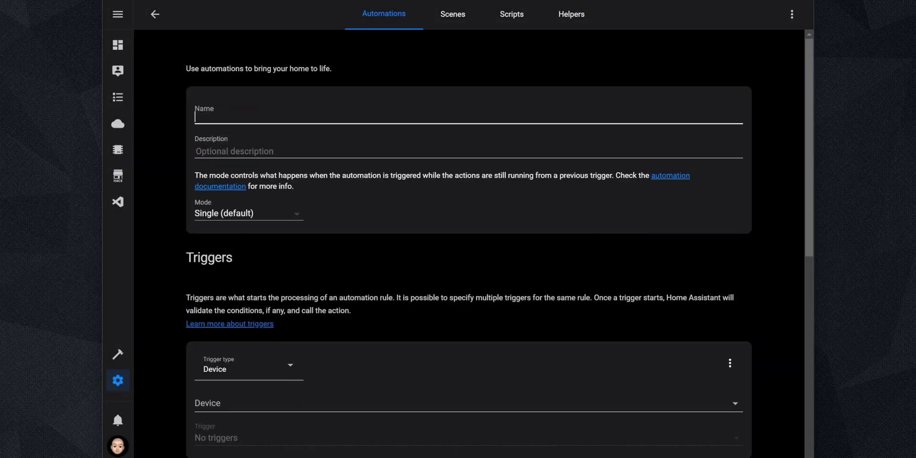
type("Backups Issue Notification")
Step: Add a State trigger on binary_sensor.backups_stale changing from off to on
scroll(362, 200, "down", 5)
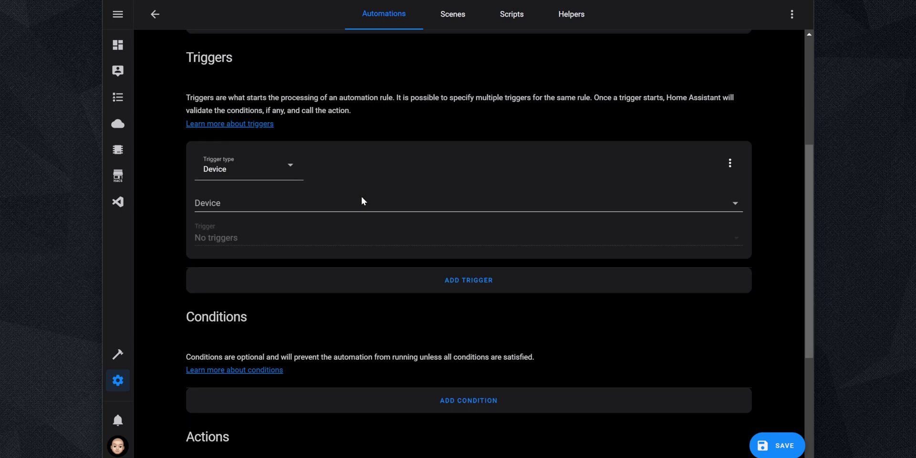
left_click(227, 170)
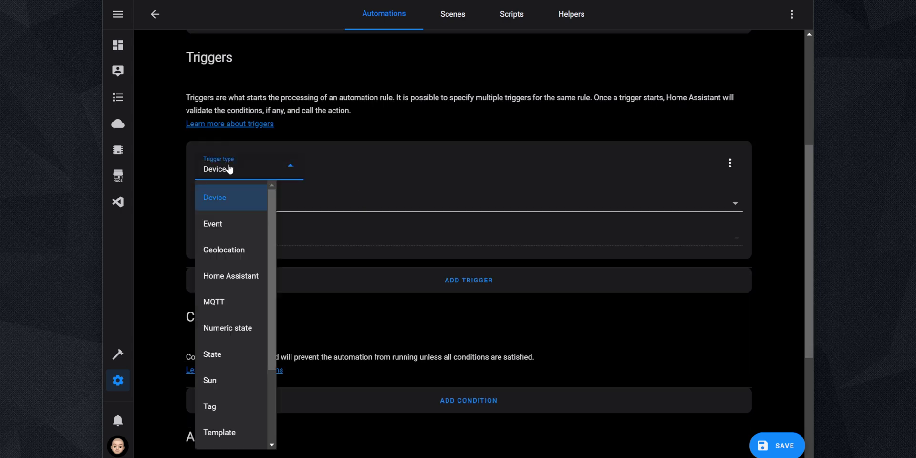
left_click(234, 363)
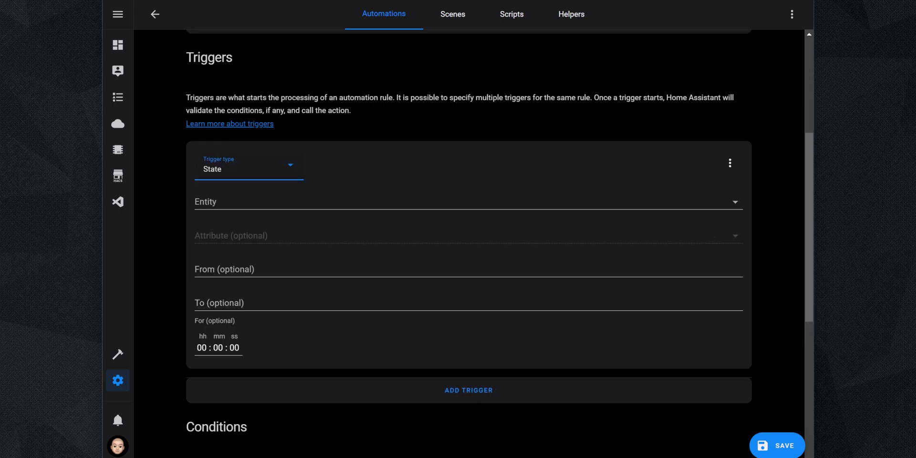
type("binary_sensor.backups_stale")
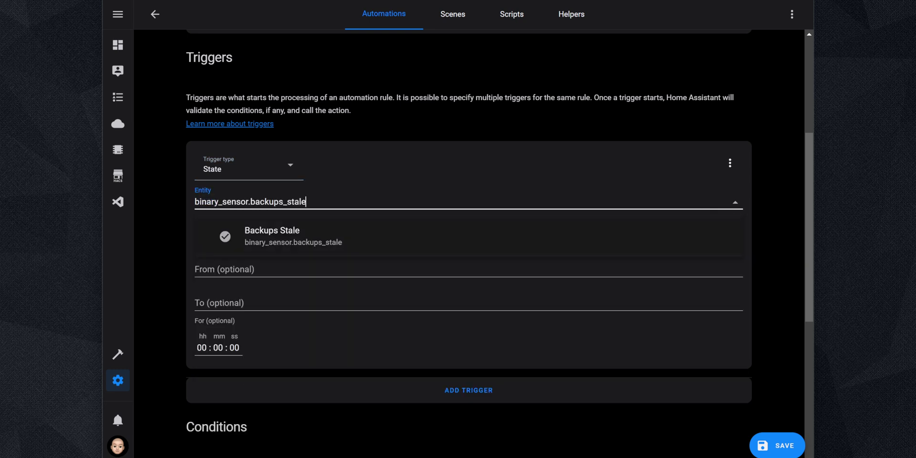
left_click(311, 238)
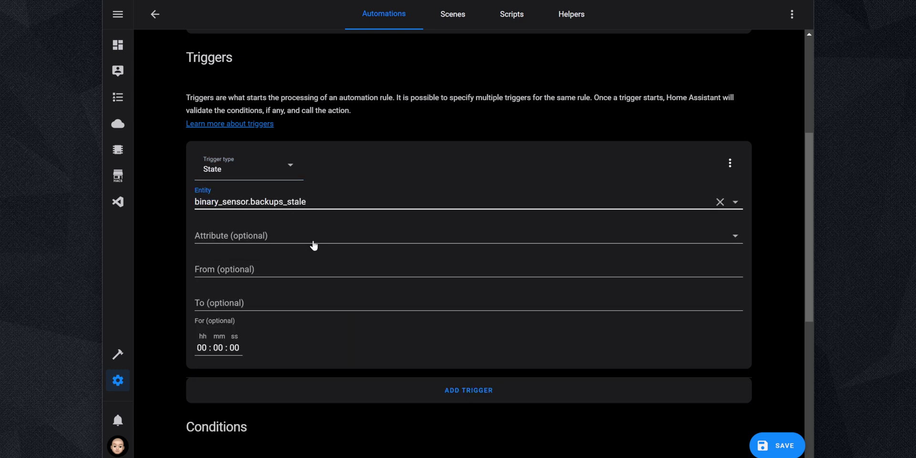
left_click(304, 261)
type("off")
key("Tab")
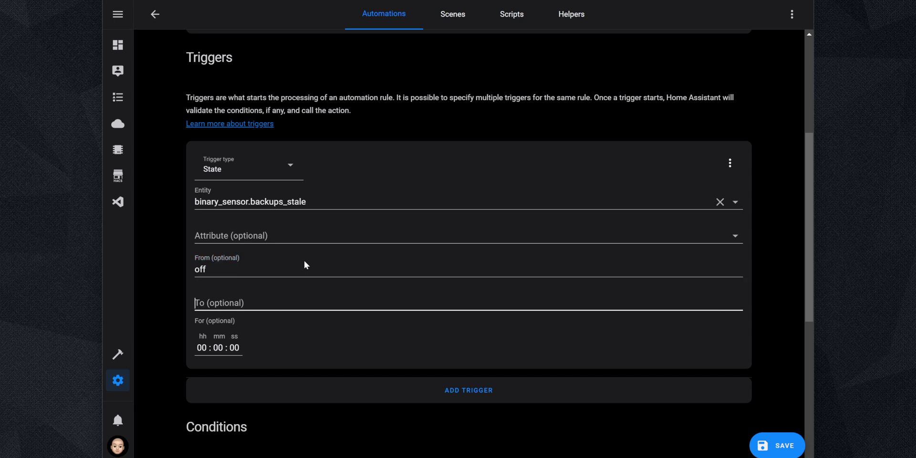
type("on")
Step: Add a Call service action using a phone's mobile app notify service
scroll(305, 261, "down", 5)
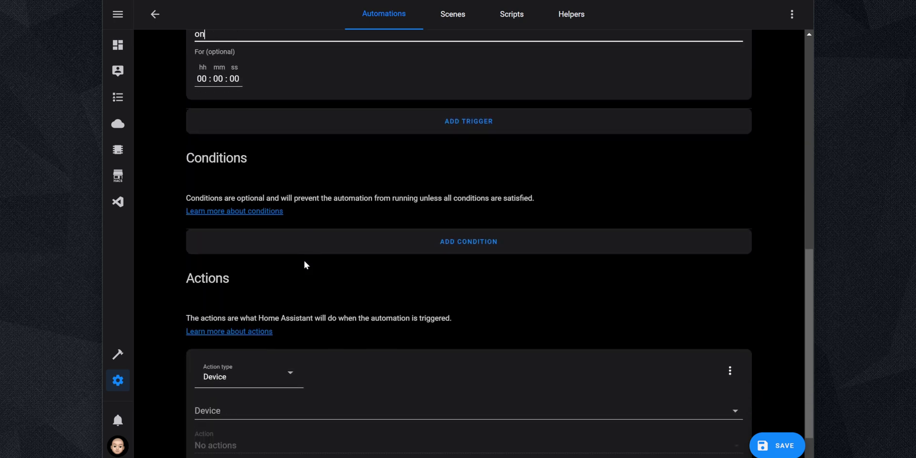
scroll(305, 265, "down", 1)
left_click(285, 340)
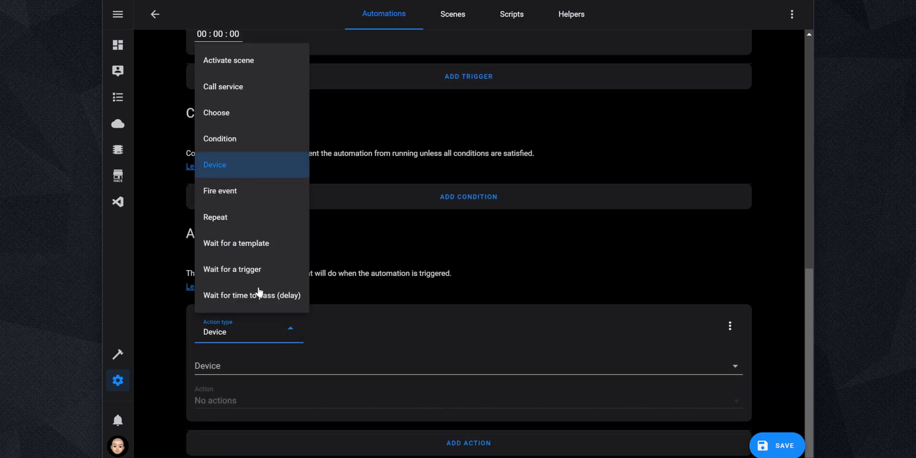
left_click(243, 91)
left_click(278, 377)
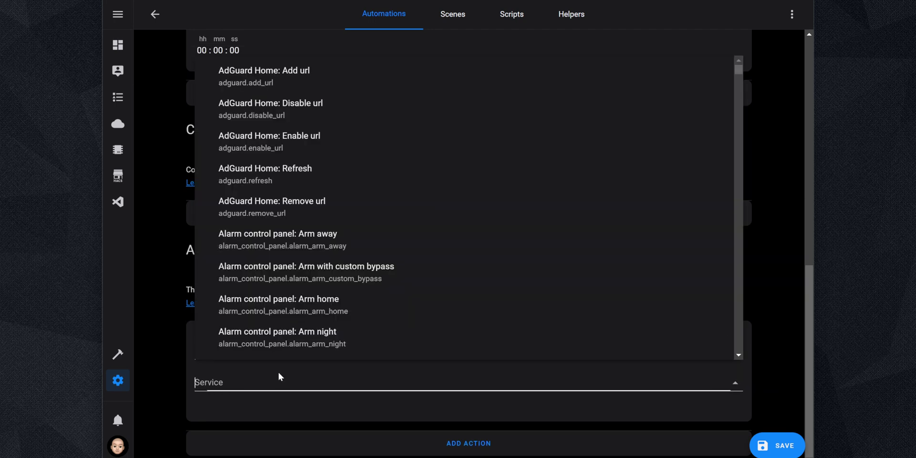
type("notify.mobile_app")
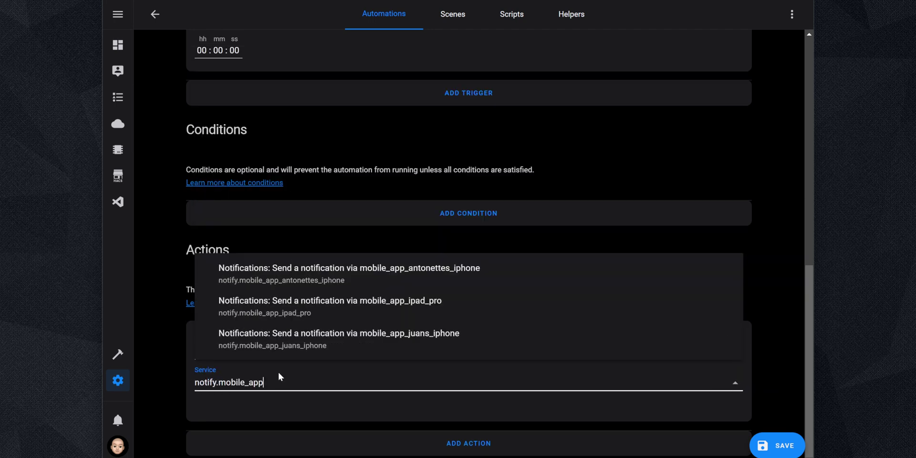
left_click(293, 344)
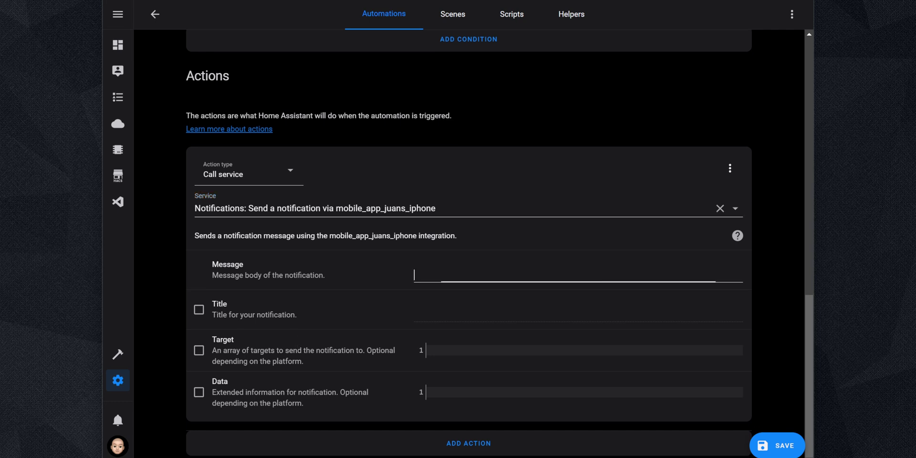
Step: Set the notification message 'There is an issue with the backups' and give it a title
type("Access the Home Assistant Google Drive Backup add-on for details")
left_click(373, 271)
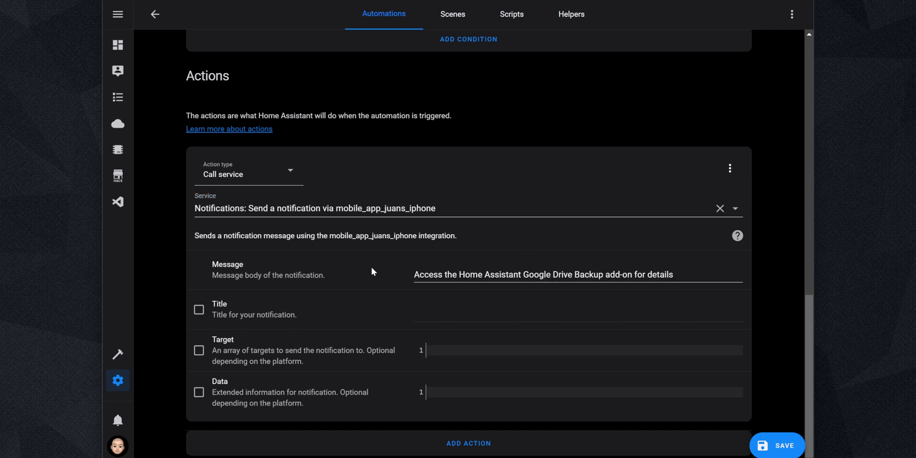
left_click(199, 310)
key("Tab")
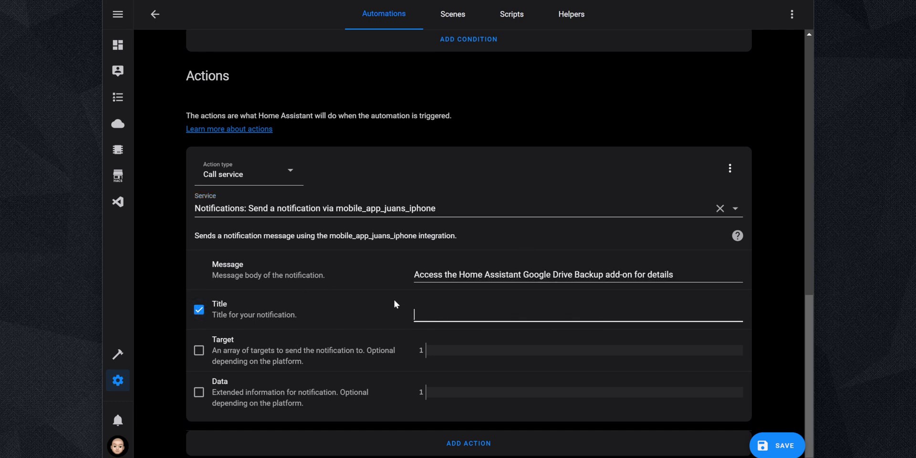
type("There is an issue with the backups")
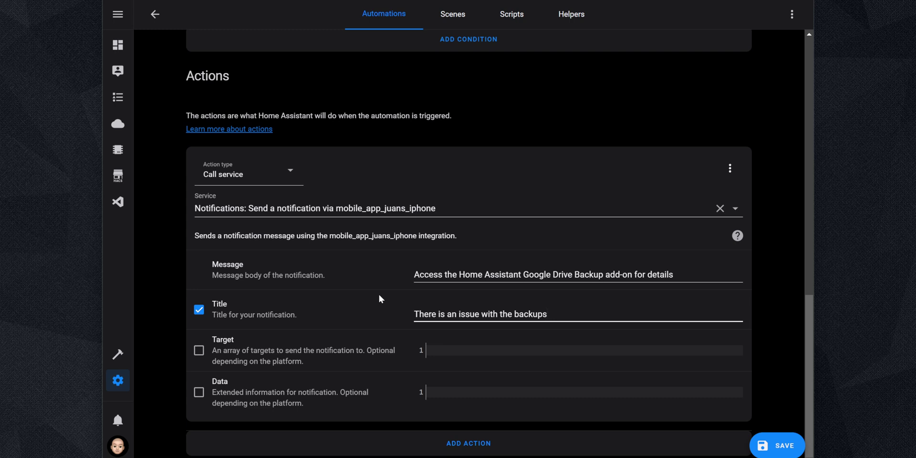
left_click(379, 295)
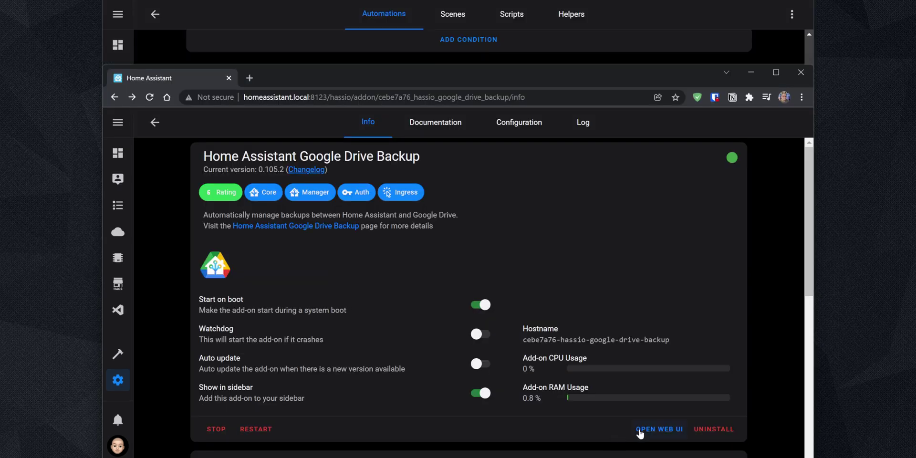
Step: Copy the Google Drive Backup add-on's ingress path from the browser's address bar
left_click(639, 430)
left_click_drag(512, 97, 329, 96)
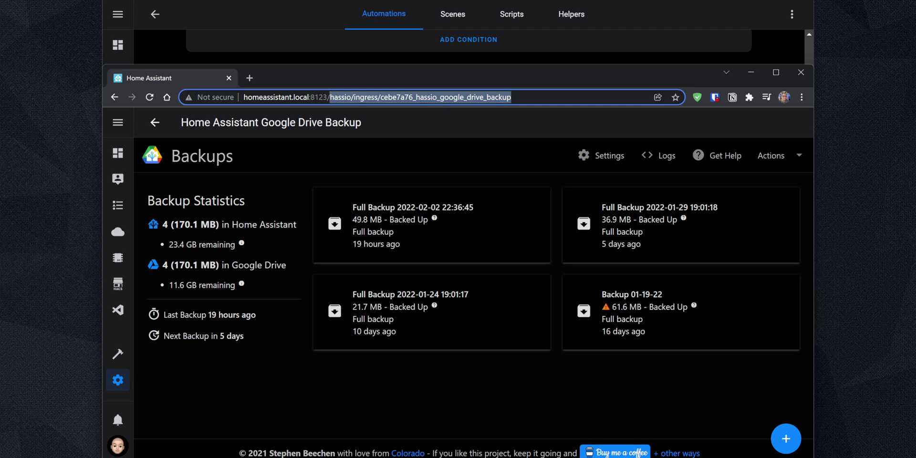
left_click(752, 71)
Step: Set the notification Data to url: /hassio/ingress/cebe7a76_hassio_google_drive_backup and save the automation
left_click(199, 392)
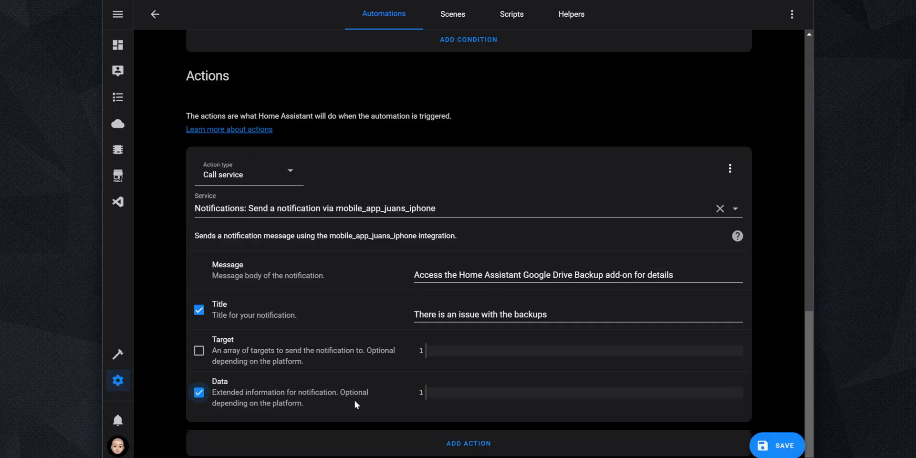
type("url:")
type("/hassio/ingress/cebe7a76_hassio_google_drive_backup")
double_click(434, 392)
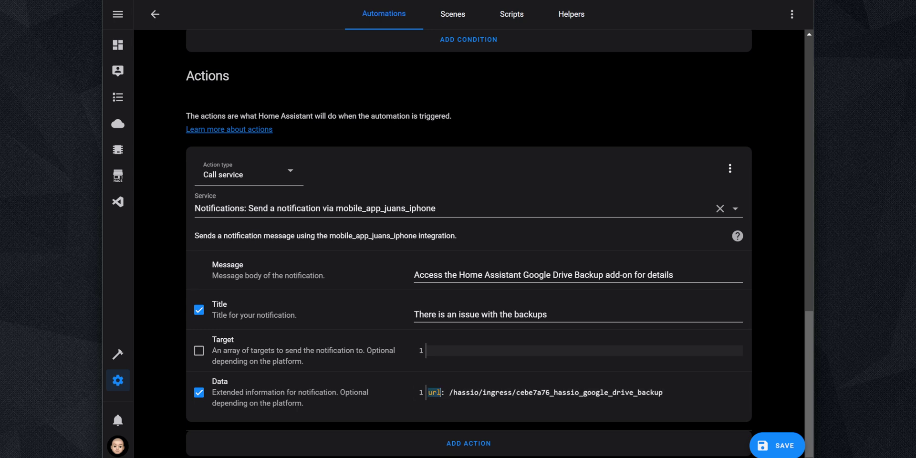
type("clickAction")
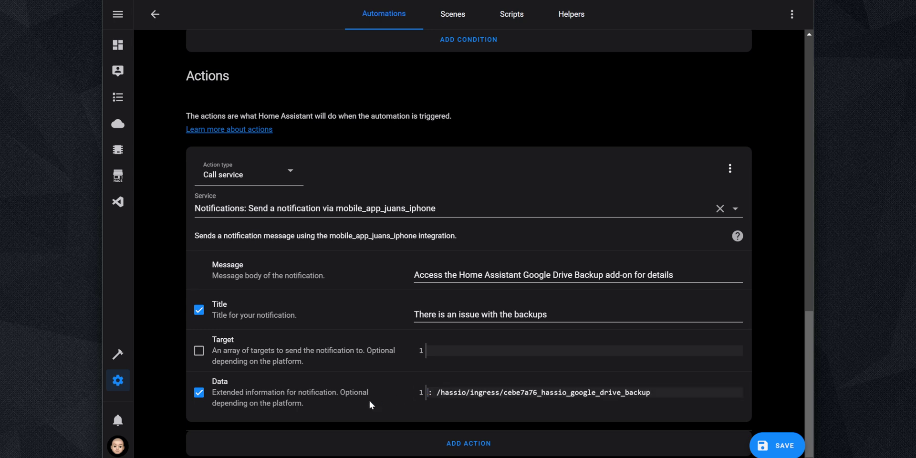
key("ctrl+z")
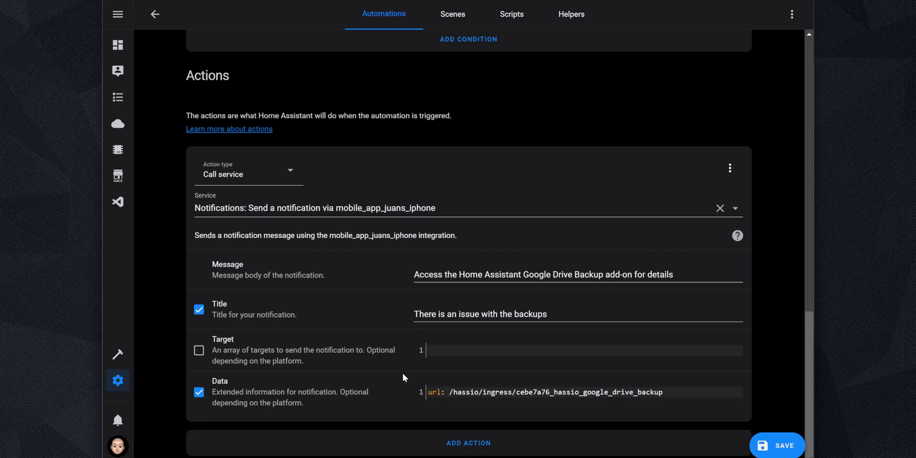
left_click(773, 448)
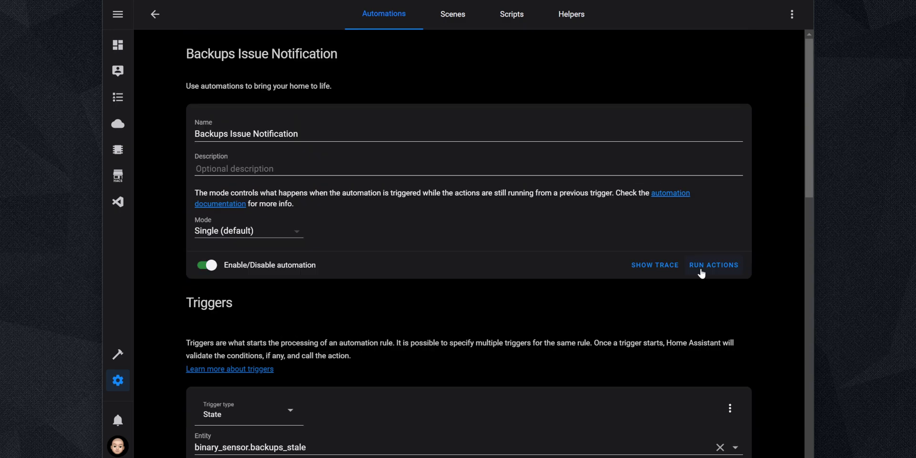
Step: Run the Backups Issue Notification actions to send a test alert to the phone
left_click(701, 265)
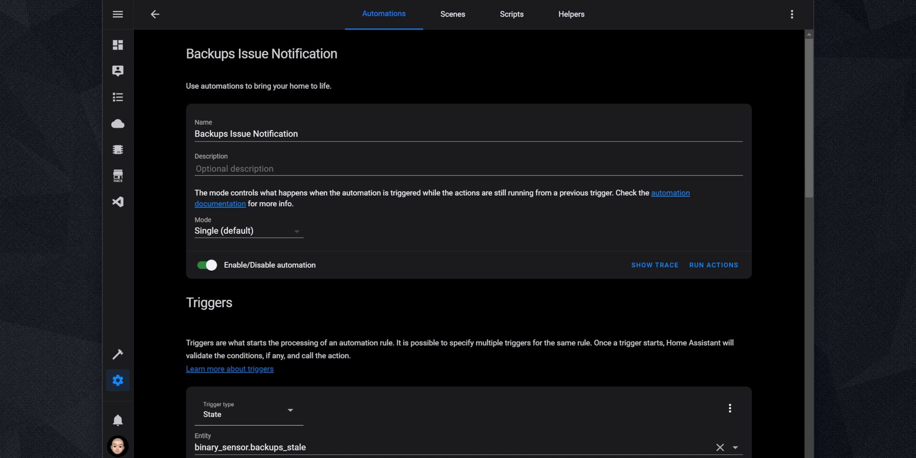
Step: Edit the Overview dashboard and add a Conditional card
left_click(122, 55)
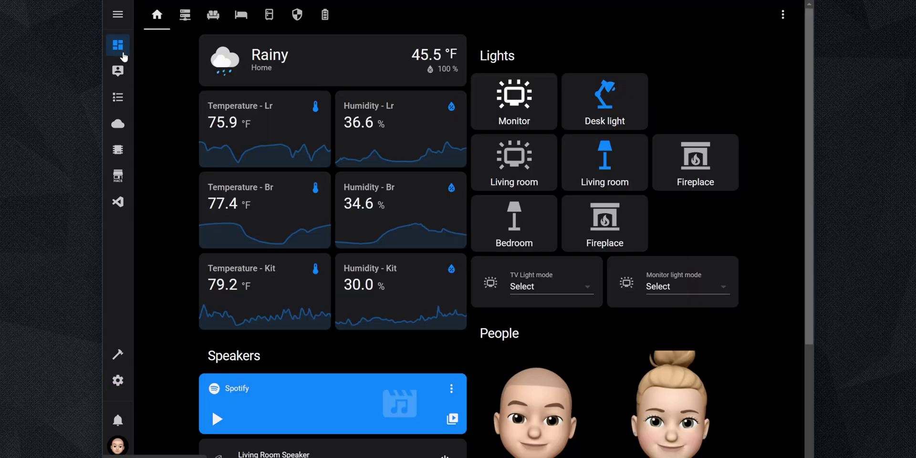
left_click(779, 15)
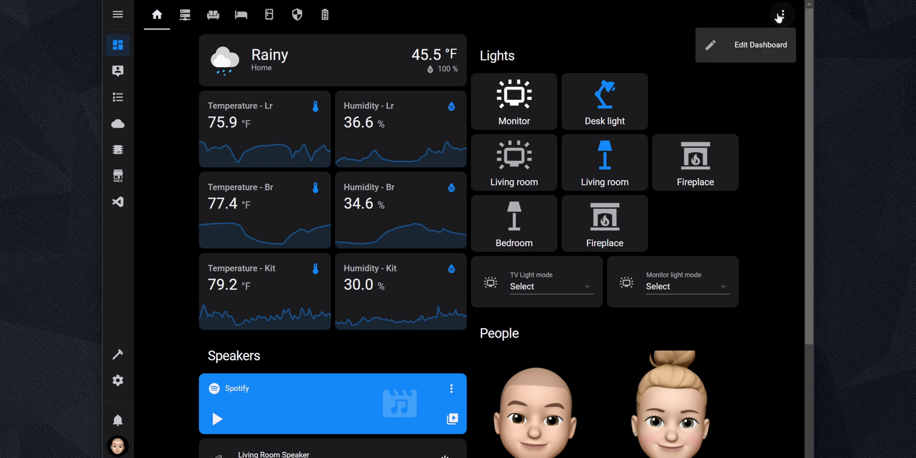
left_click(778, 51)
left_click(755, 447)
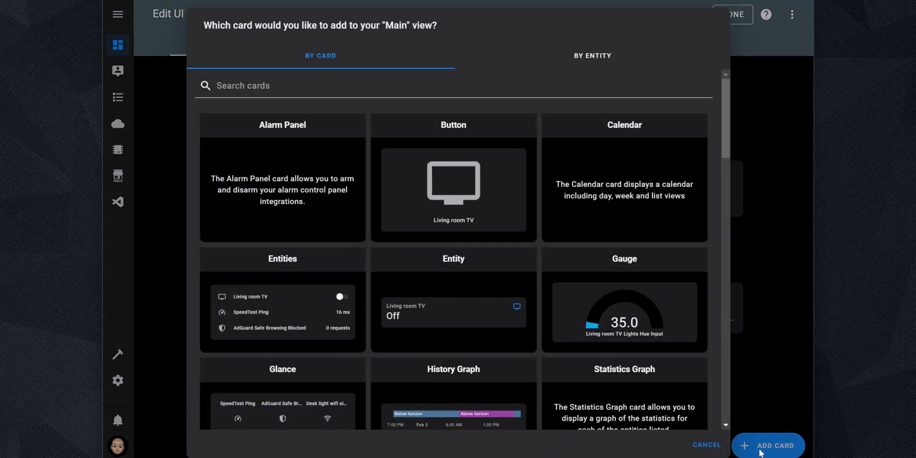
type("cond")
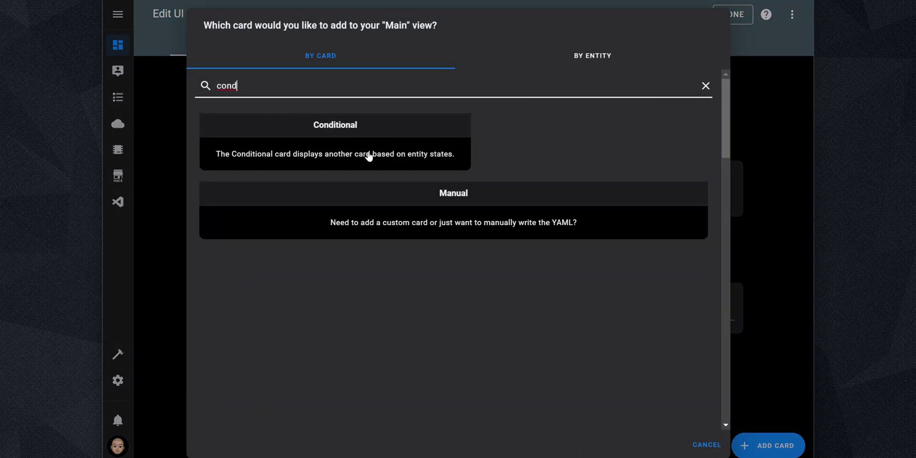
left_click(369, 157)
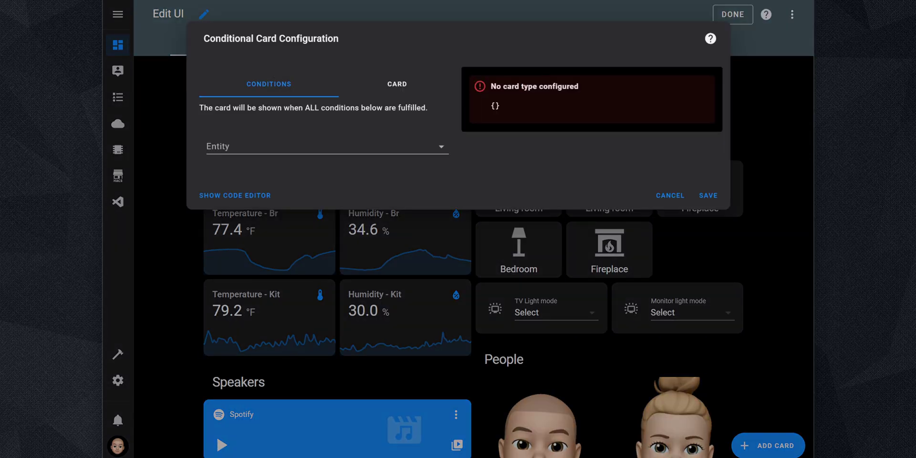
Step: Set the card's condition to binary_sensor.backups_stale state not equal to off
left_click(339, 127)
type("binary_sensor.backups_stale")
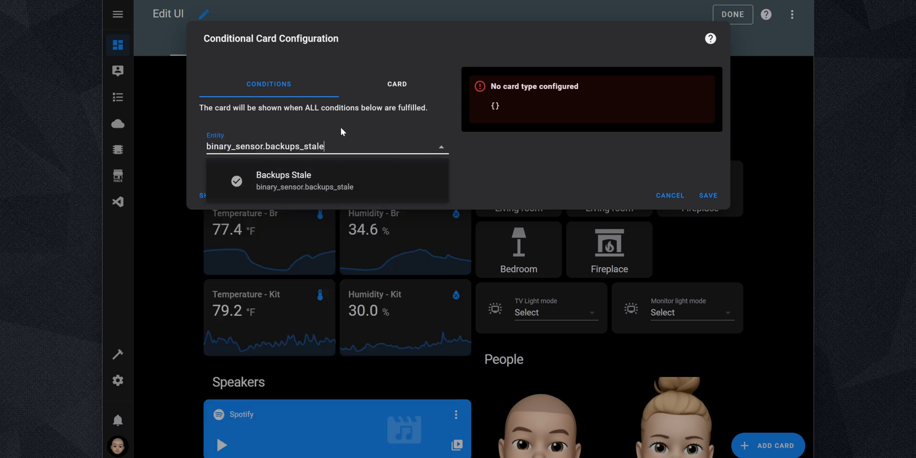
left_click(308, 186)
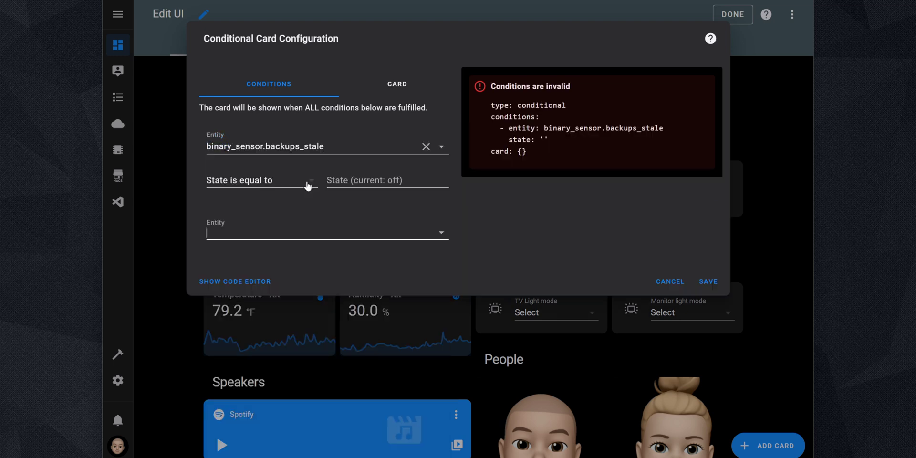
left_click(265, 181)
left_click(262, 206)
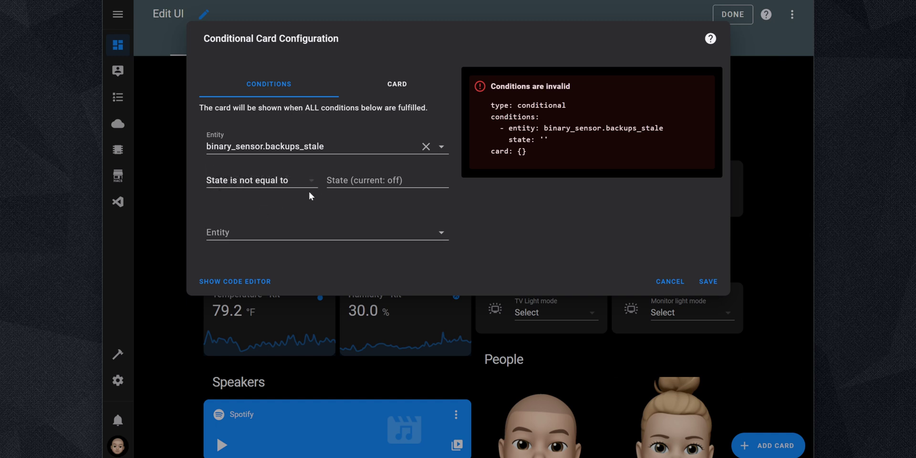
left_click(336, 182)
type("off")
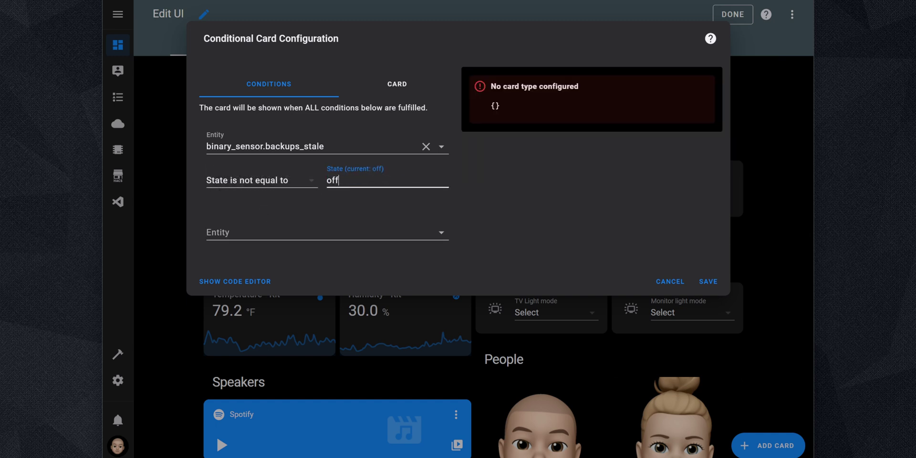
left_click(395, 90)
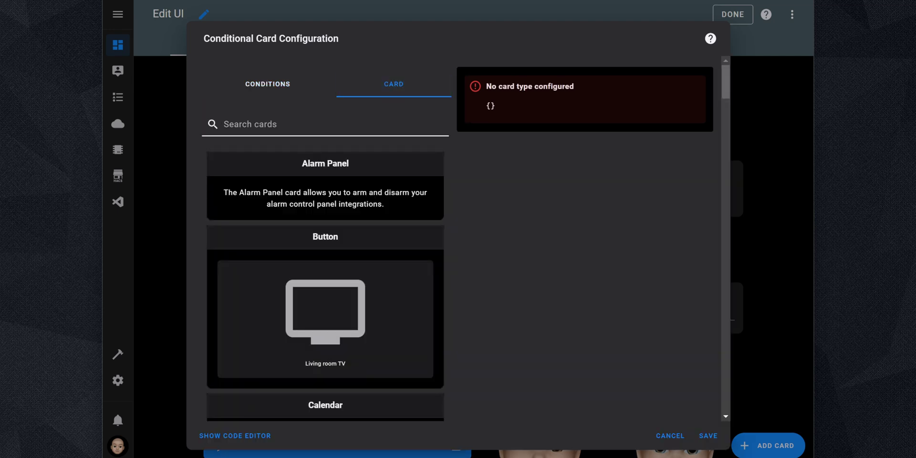
Step: Show a Markdown card titled 'Backups Issue!' with the issue message and Last Backup/Last Upload lines, then save
type("mark")
left_click(371, 201)
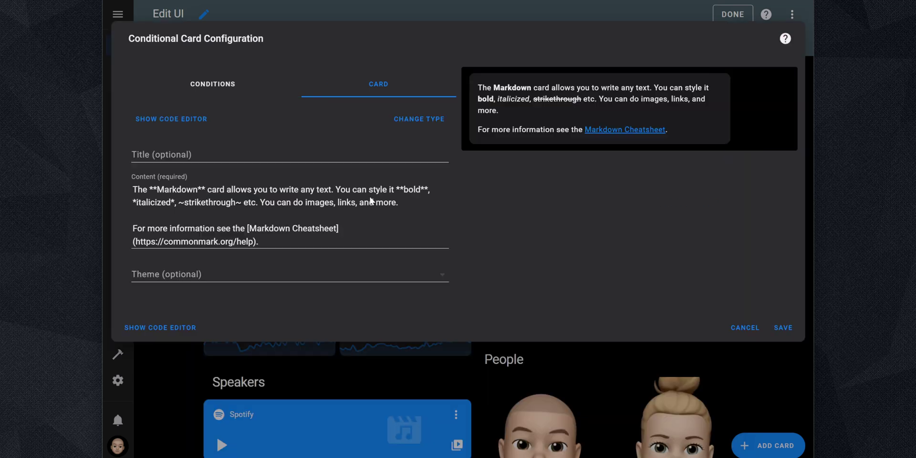
left_click(191, 155)
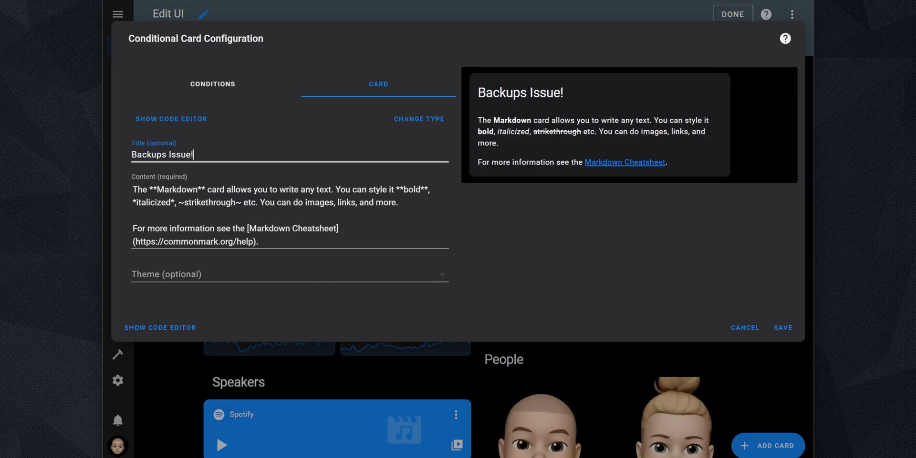
type("Backups Issue!")
key("Tab")
key("ctrl+a")
key("Delete")
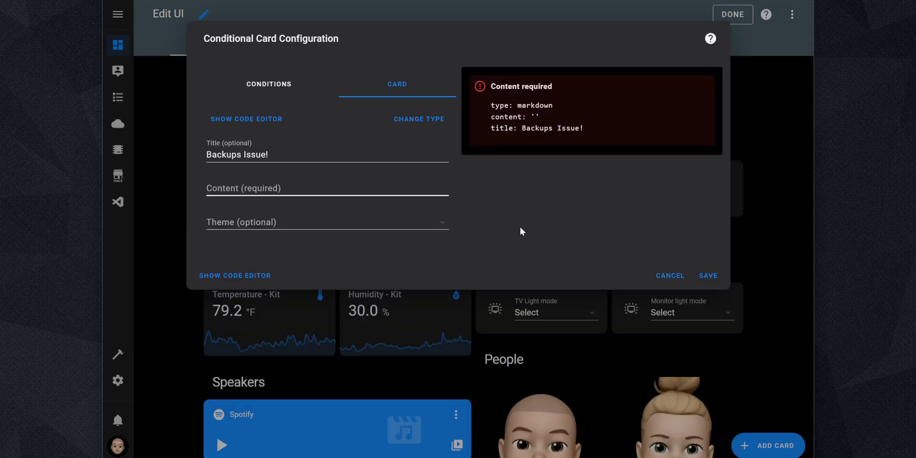
type("There seems to be an issue with the Home Assistant backups. Please access the [Home Assistant Google Drive Backup](/hassio/ingress/cebe7a76_hassio_google_drive_backup) add-on for more details.")
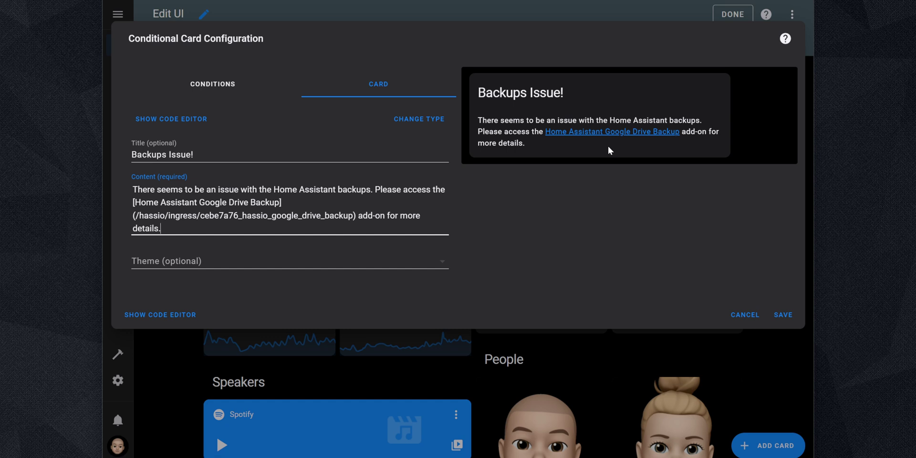
type("- **Last Backup:** {{ state_attr('sensor.backup_state', 'last_backup') }} - **Last Upload:** {{ state_attr('sensor.backup_state', 'last_uploaded') }}")
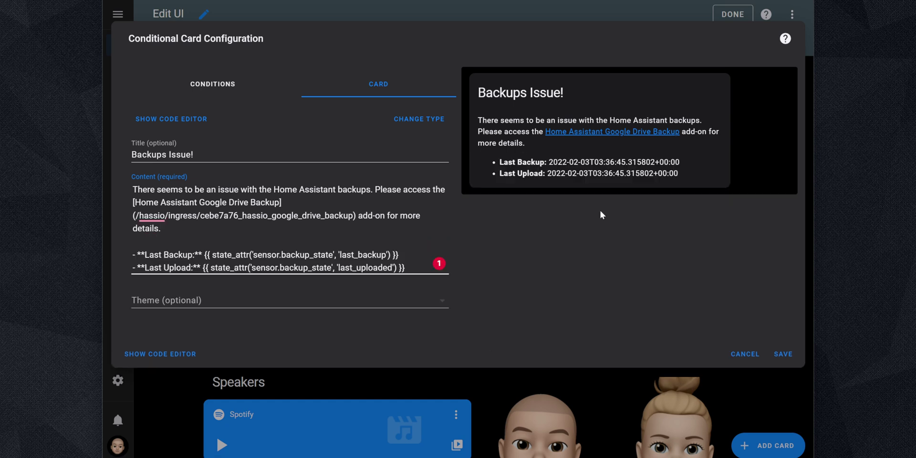
left_click(783, 354)
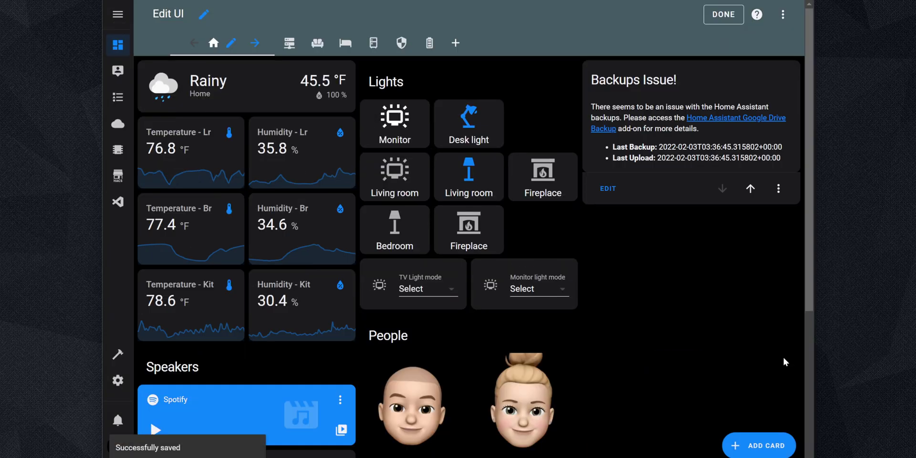
Step: Move the Backups Issue! card to the top of the first column and leave edit mode
left_click(752, 192)
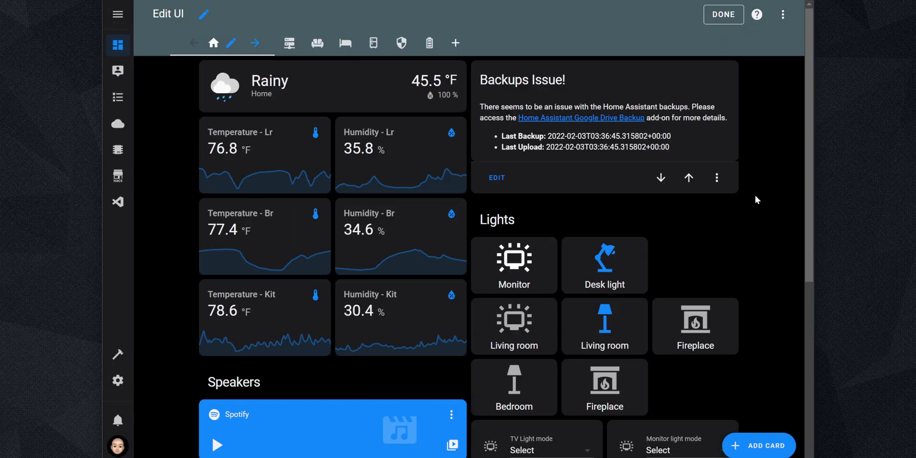
left_click(689, 178)
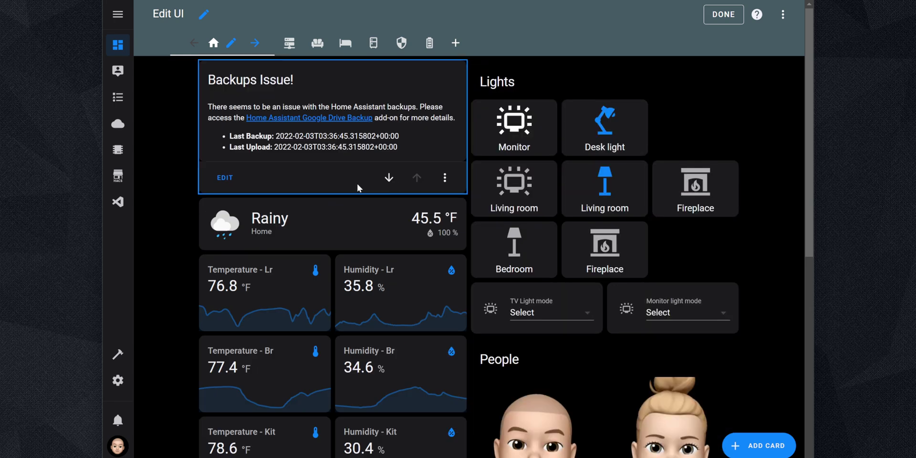
left_click(724, 15)
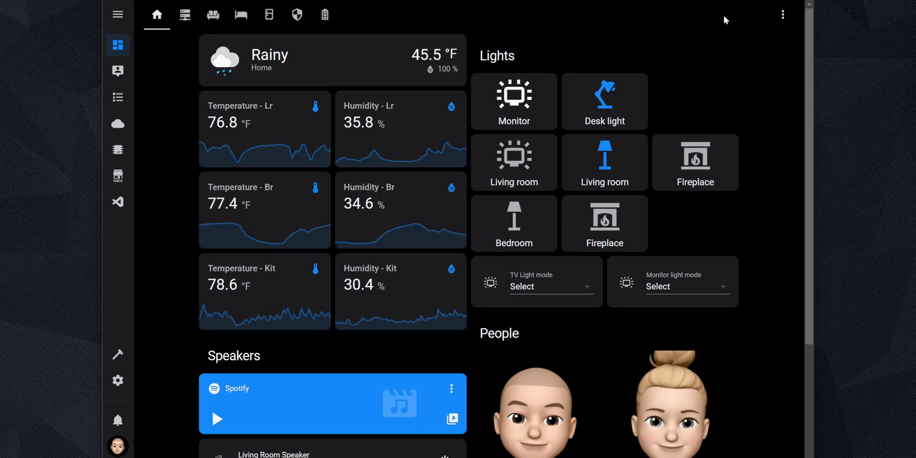